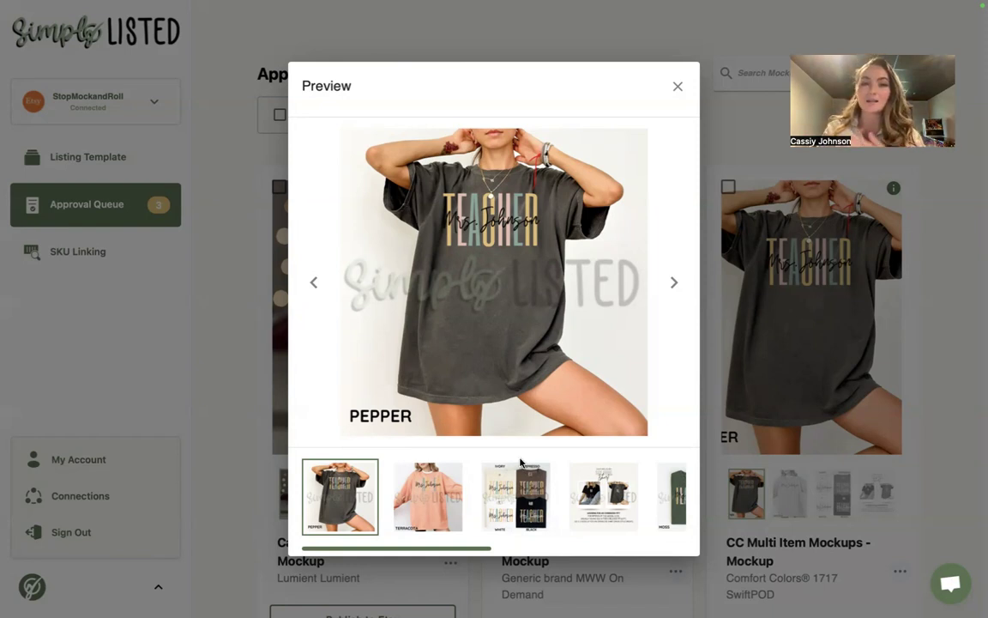
Page through the Moss, Light Green sweatshirt and two size chart mockups to the Pepper video.
left_click(675, 283)
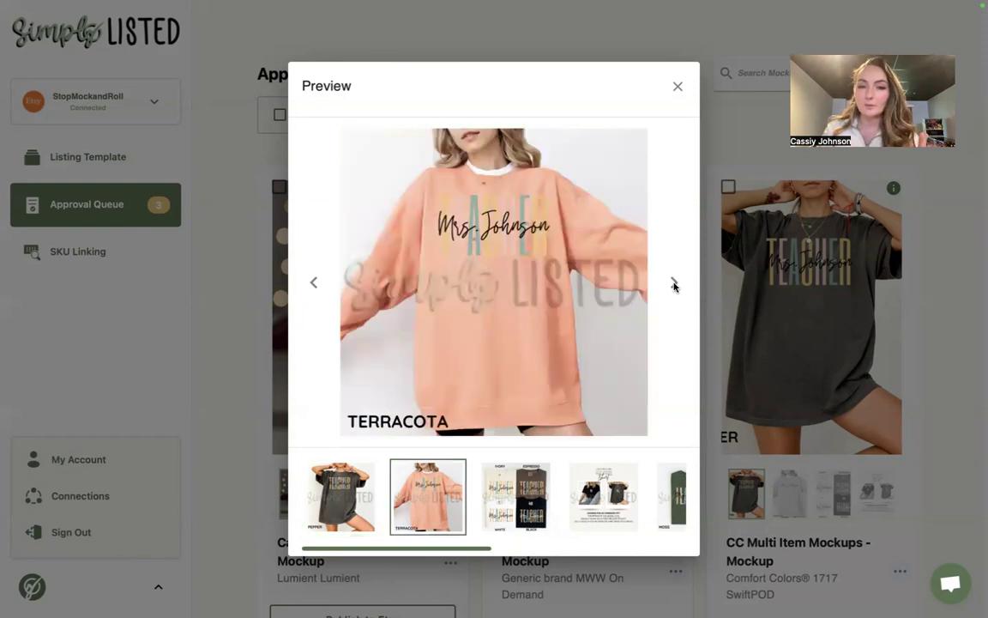
left_click(674, 283)
left_click(674, 283)
left_click(675, 283)
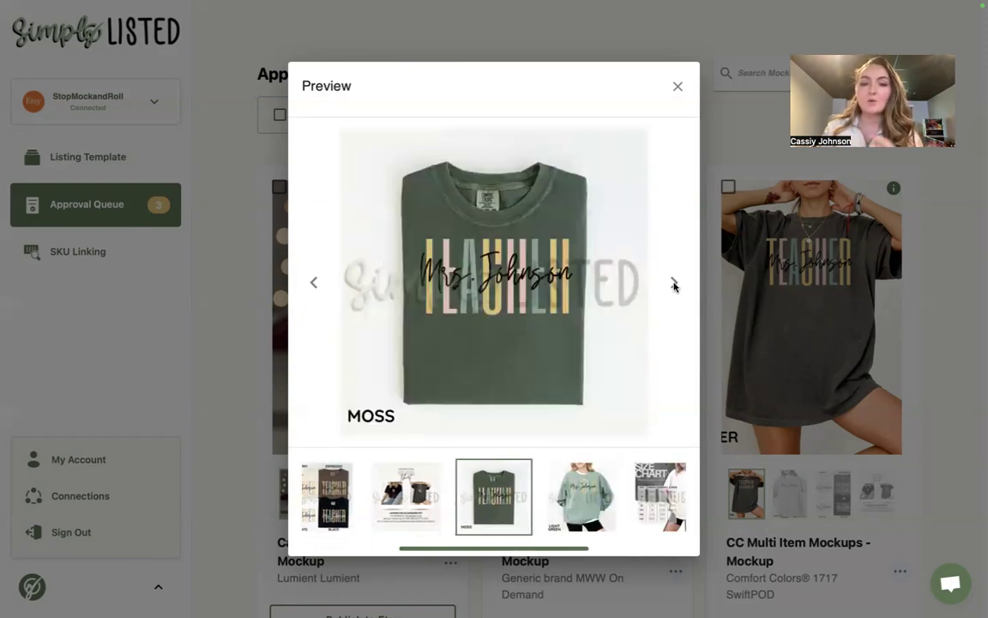
left_click(674, 283)
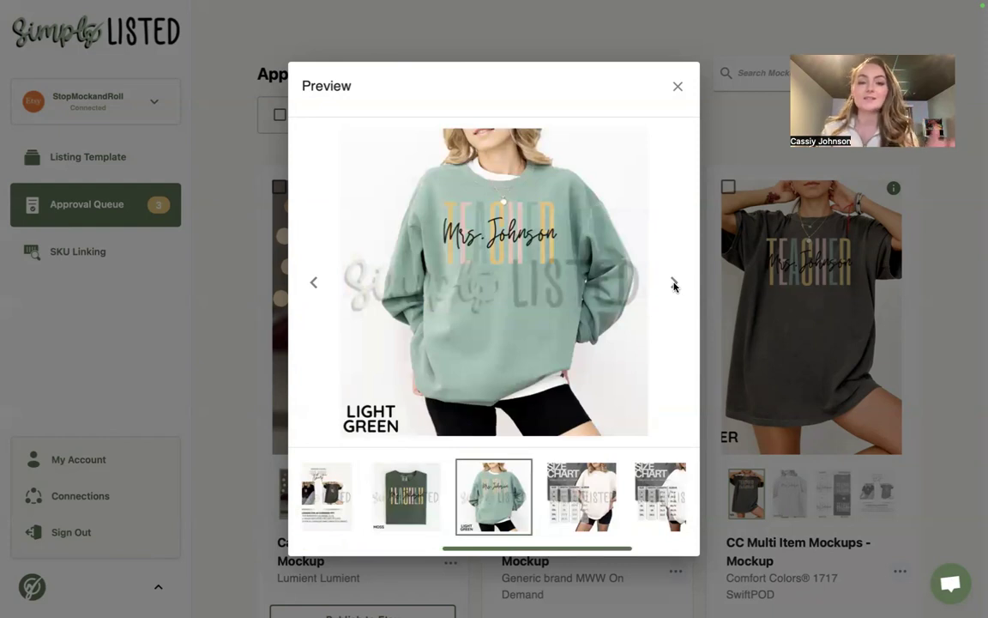
left_click(675, 284)
left_click(674, 284)
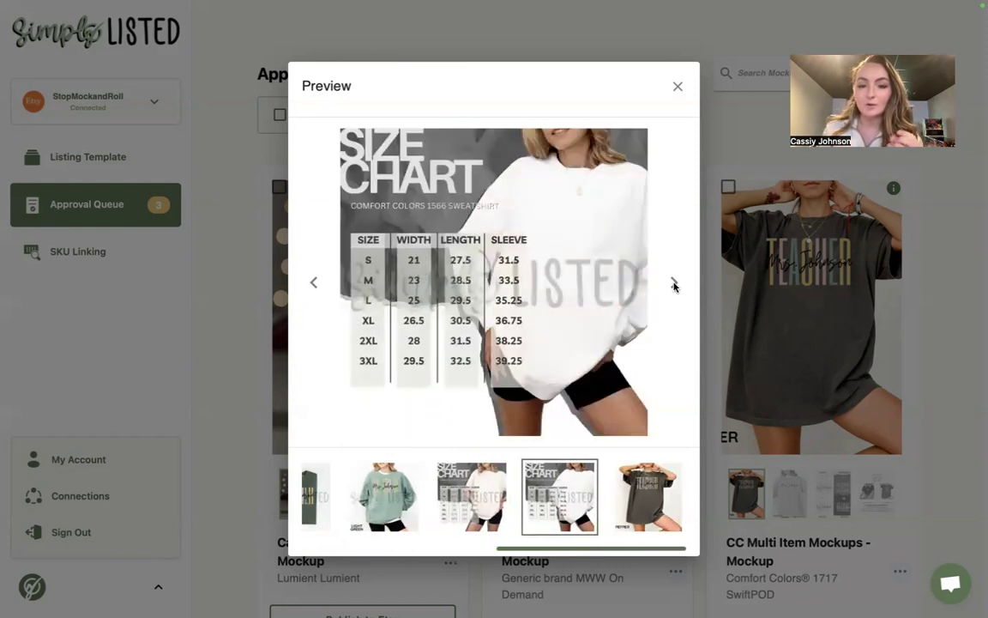
left_click(675, 284)
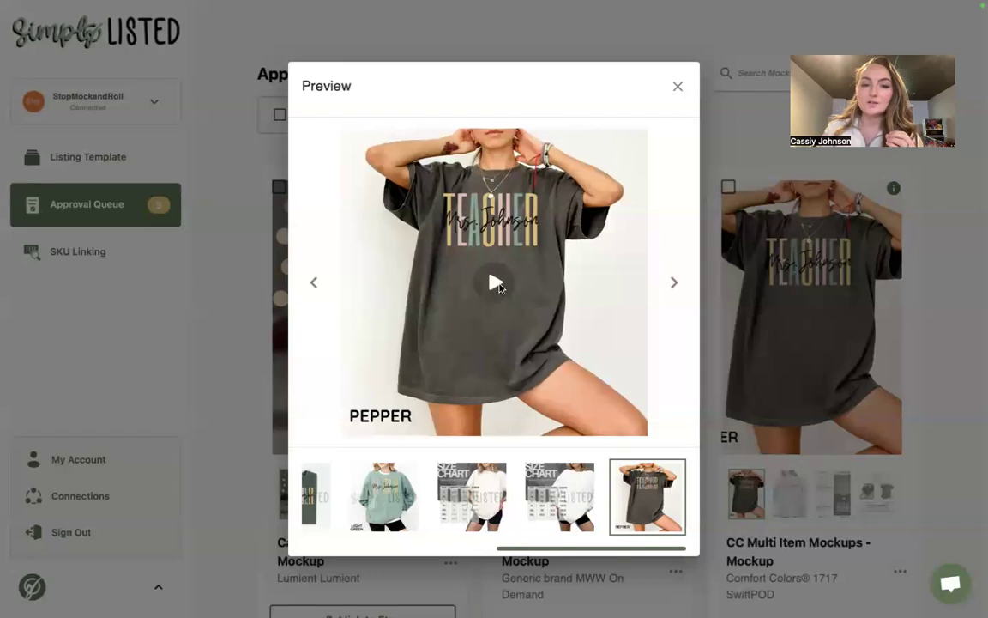
Play the Pepper tee mockup video through, then close the Preview dialog.
left_click(498, 286)
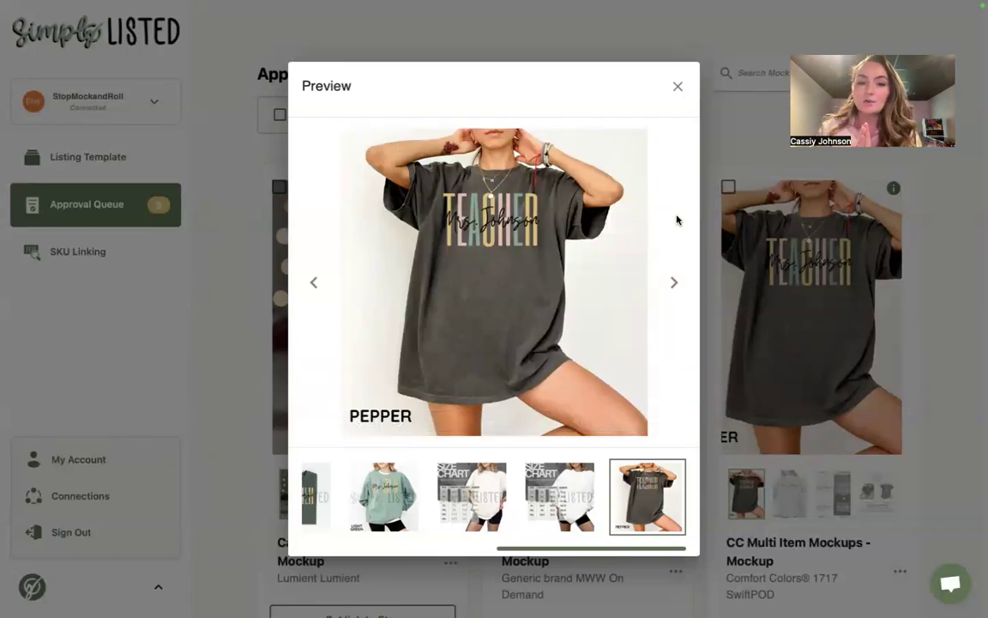
mouse_move(385, 400)
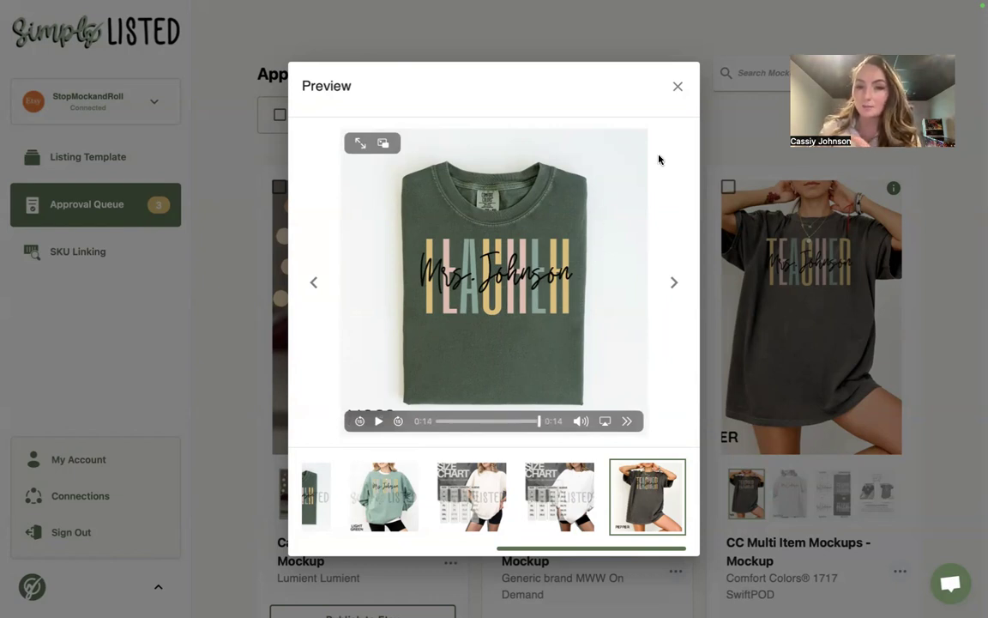
left_click(678, 86)
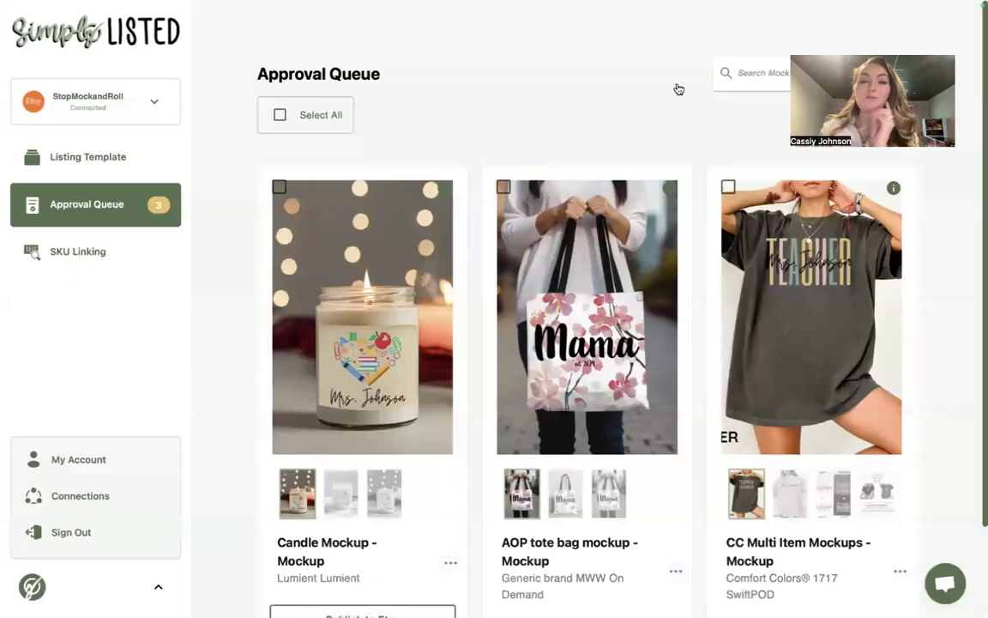
Go to the Listing Template page and scroll down to the Folded Comfort Colors template.
left_click(147, 150)
scroll(431, 347, "down", 2)
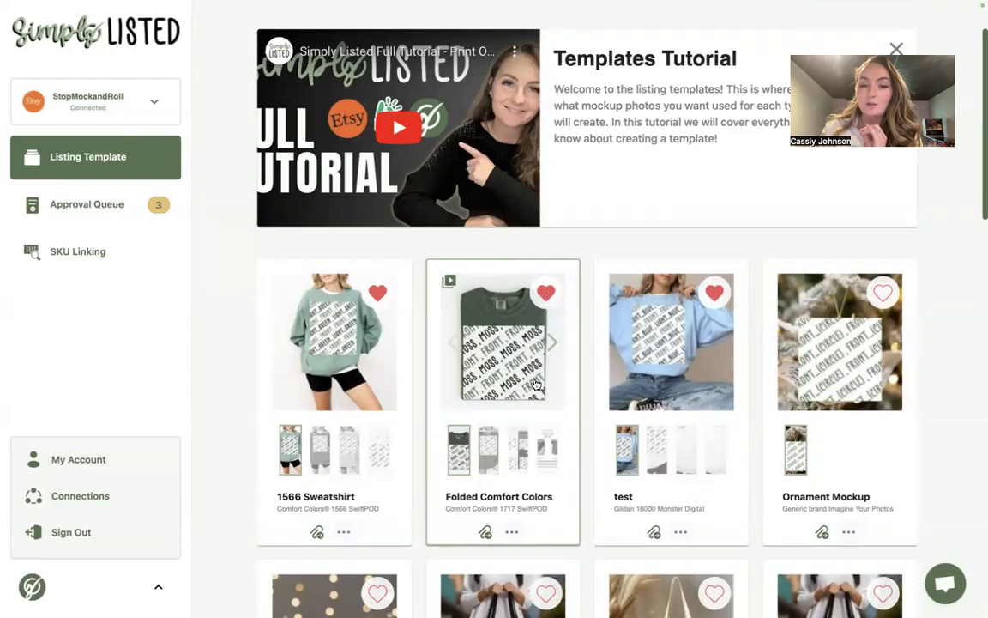
scroll(480, 360, "down", 2)
left_click(512, 459)
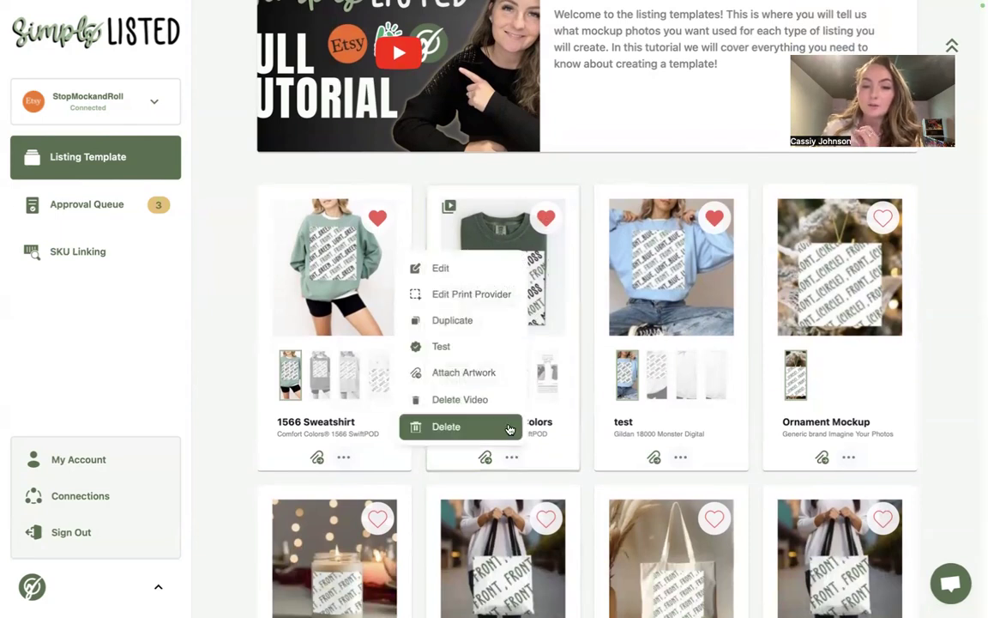
left_click(575, 453)
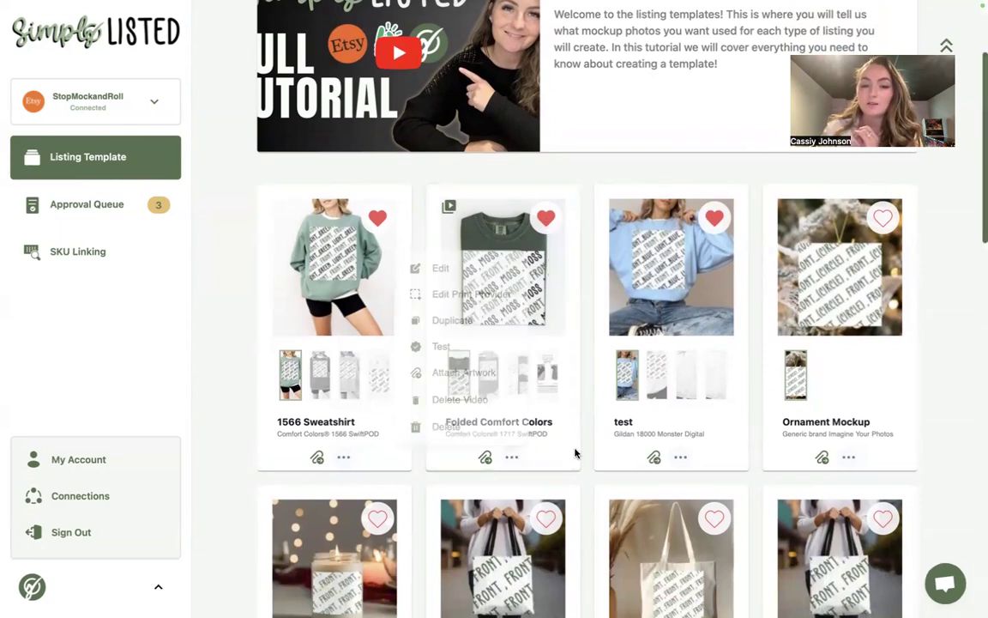
left_click(681, 457)
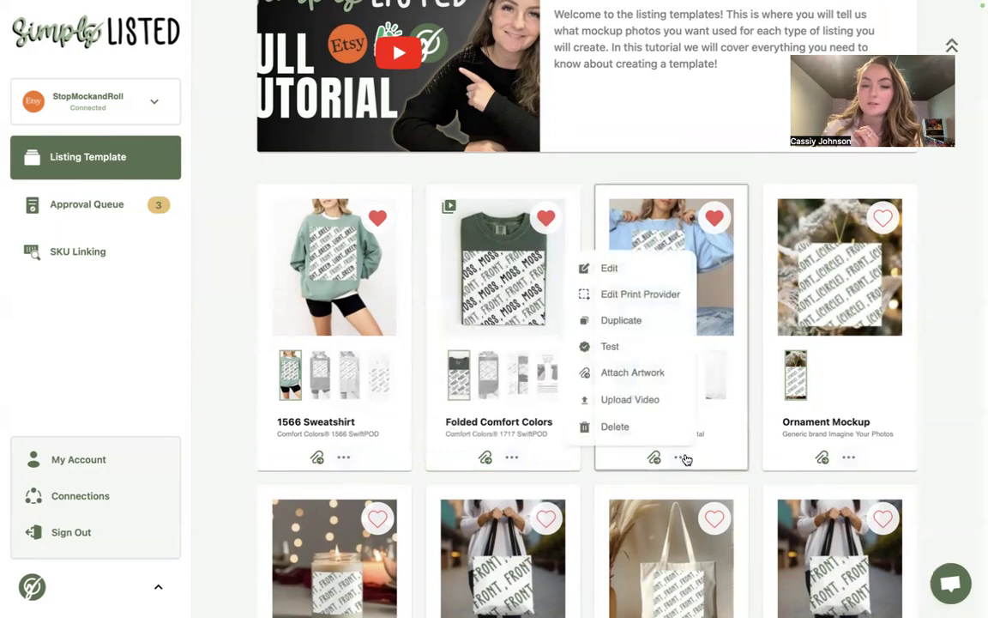
left_click(565, 456)
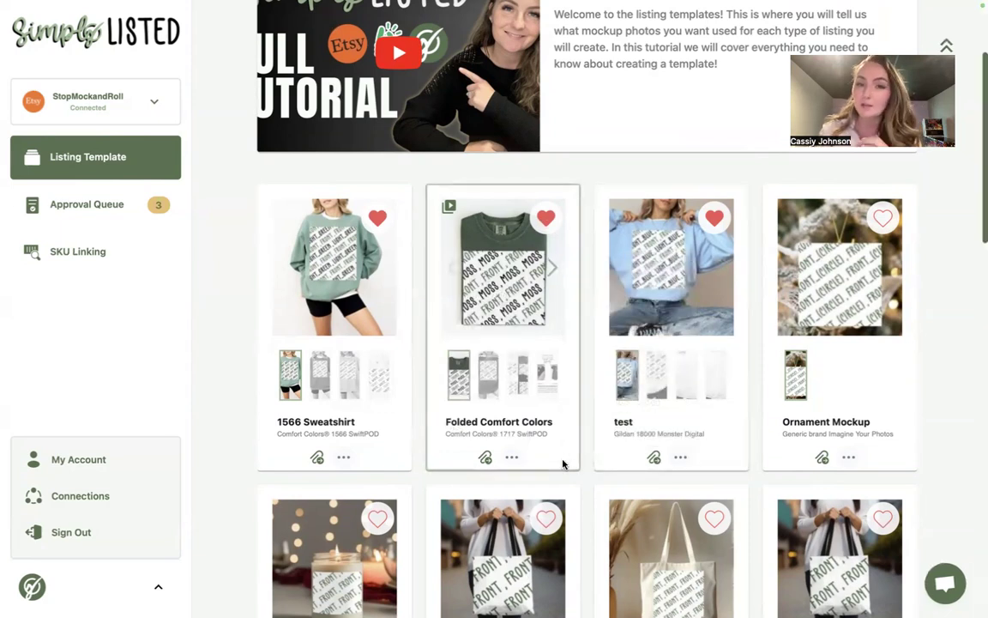
Attach the Copy of C1717 Listing Template product to Folded Comfort Colors and create mockups.
left_click(510, 326)
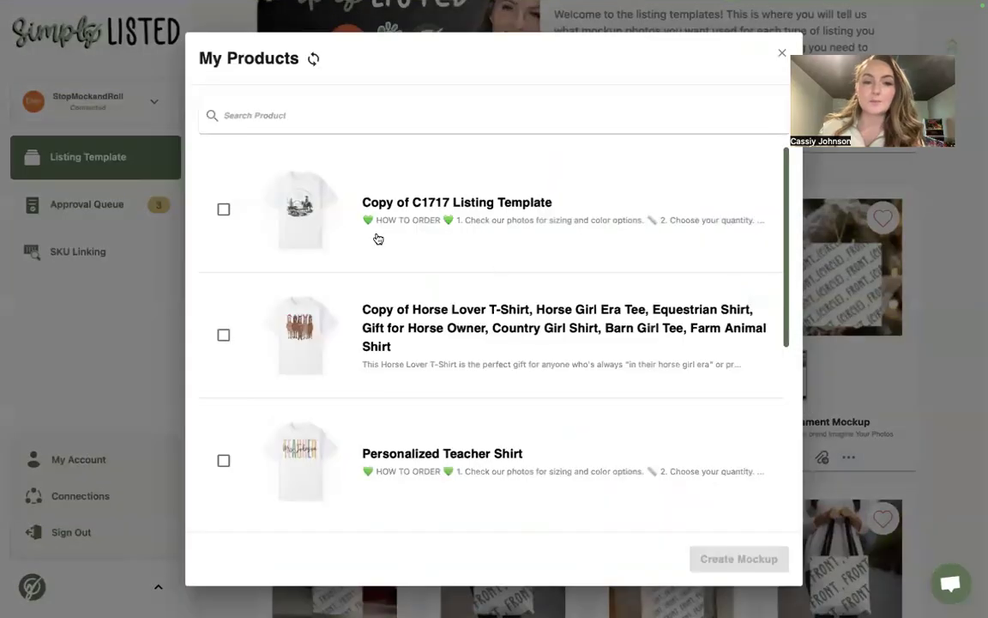
left_click(221, 210)
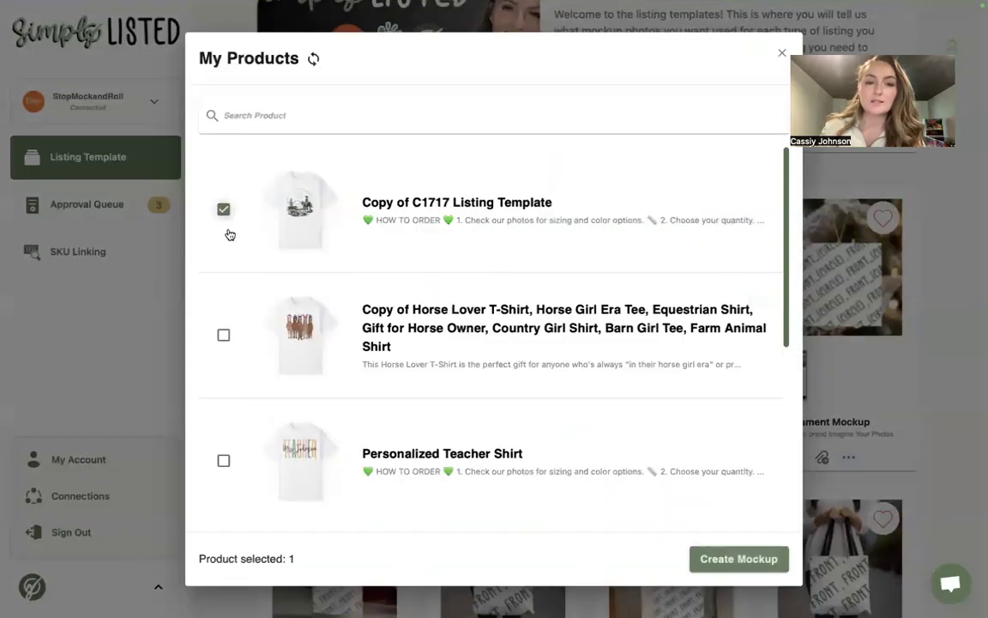
left_click(719, 560)
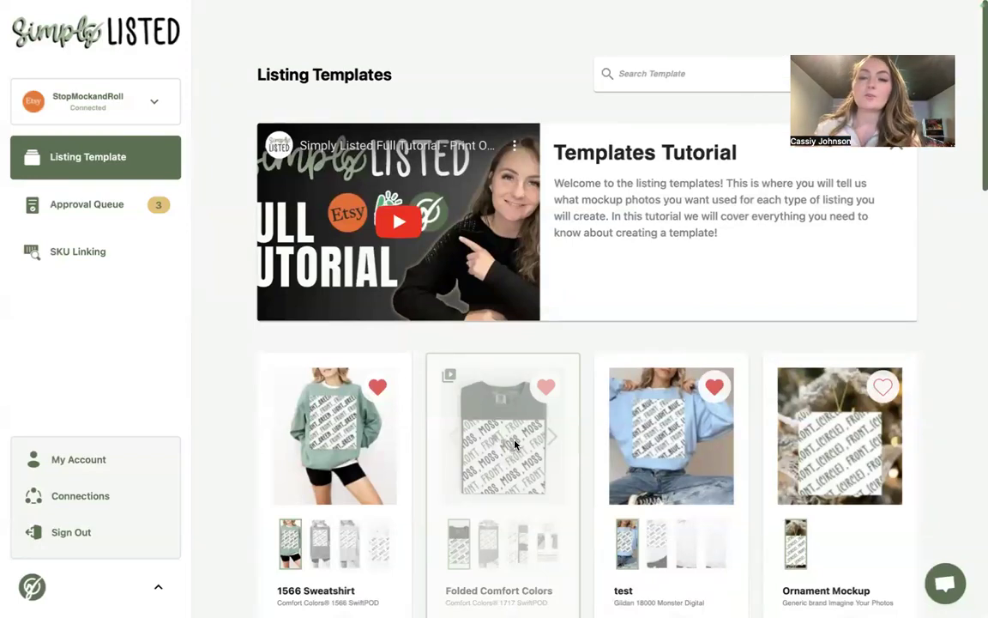
scroll(515, 444, "down", 1)
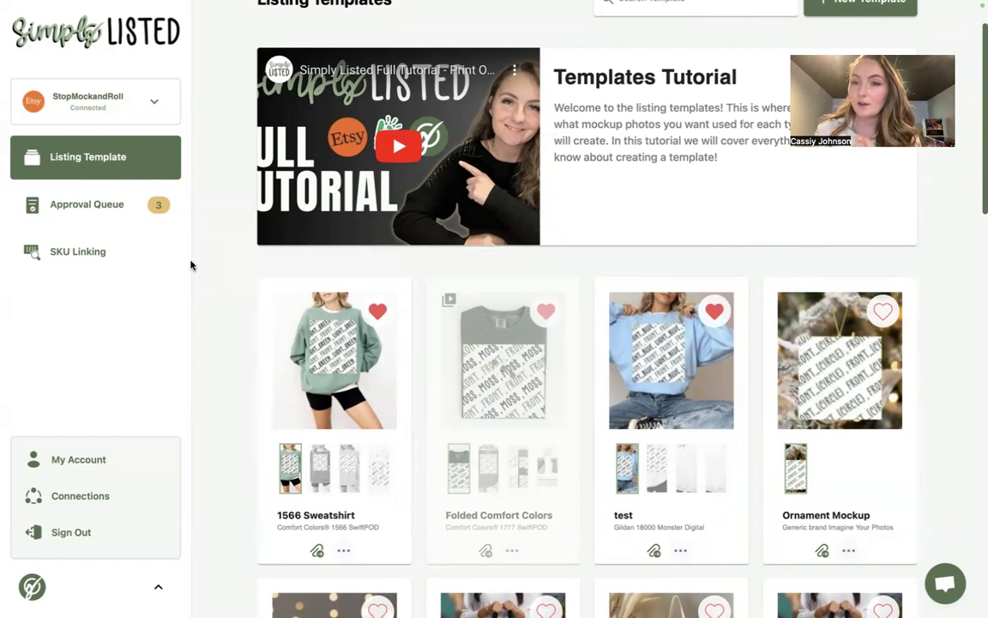
mouse_move(639, 584)
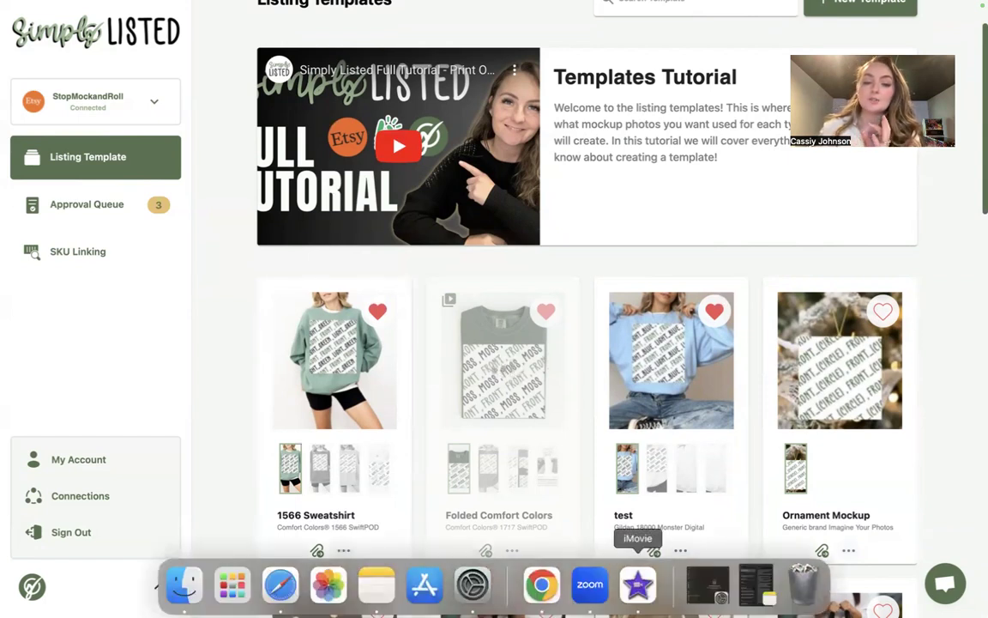
In full-screen Chrome, scroll the 'size guide video 1717' Etsy results and select the search term.
left_click(546, 584)
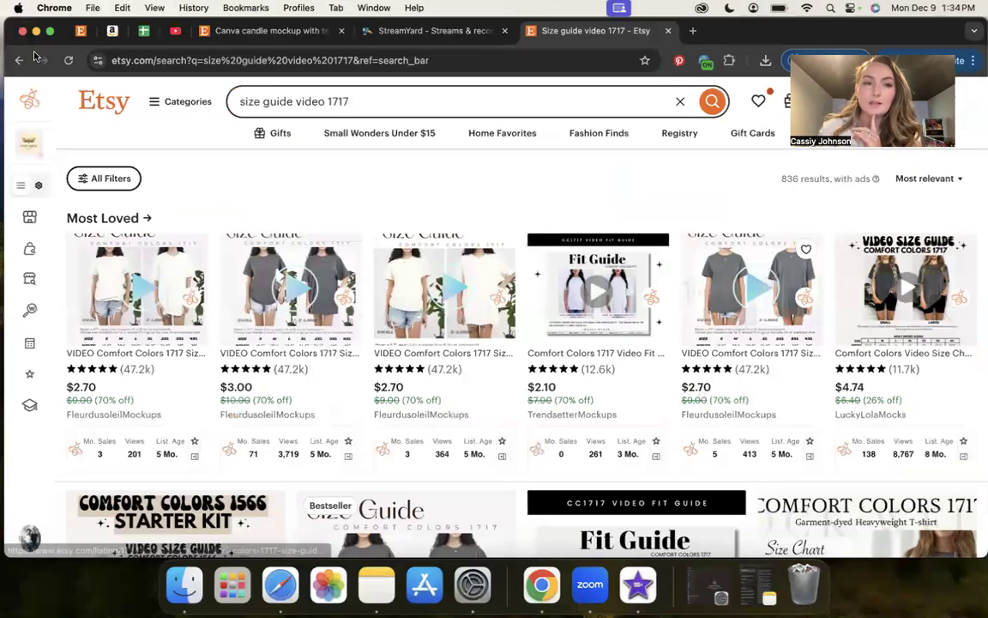
left_click(50, 31)
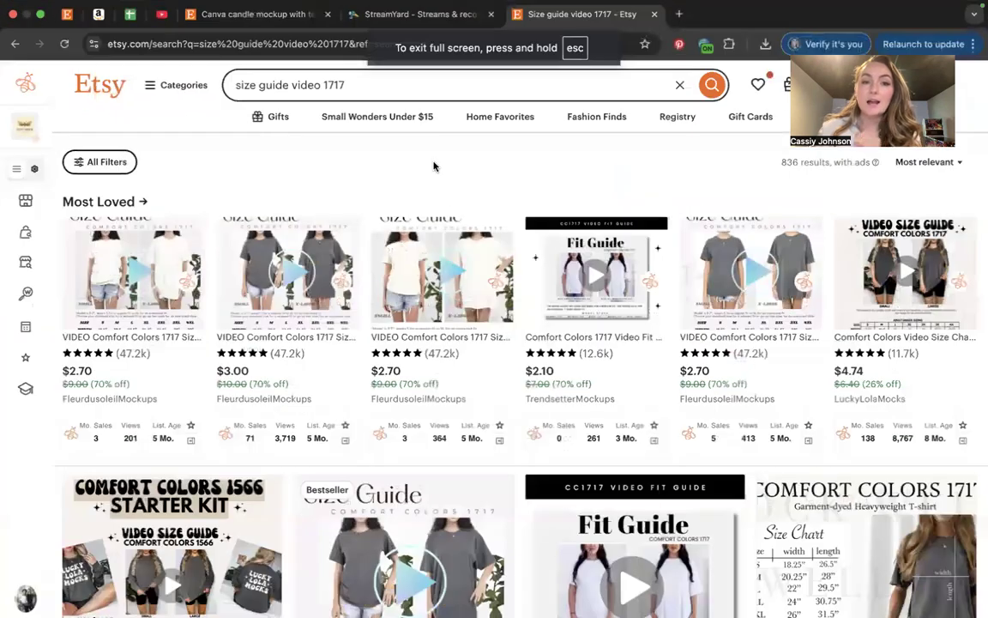
scroll(434, 166, "down", 1)
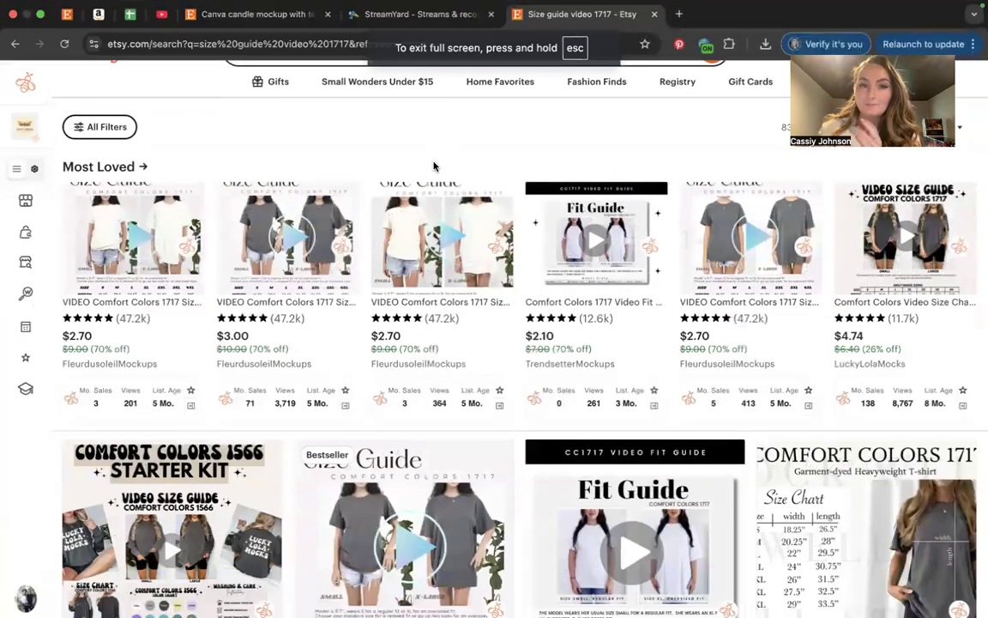
scroll(357, 111, "up", 1)
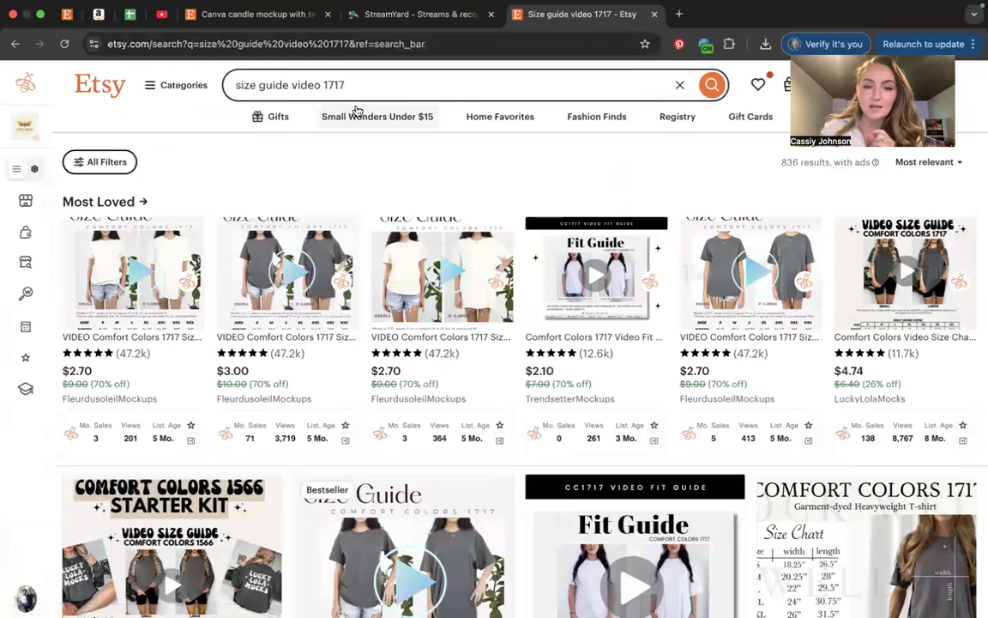
scroll(357, 112, "down", 5)
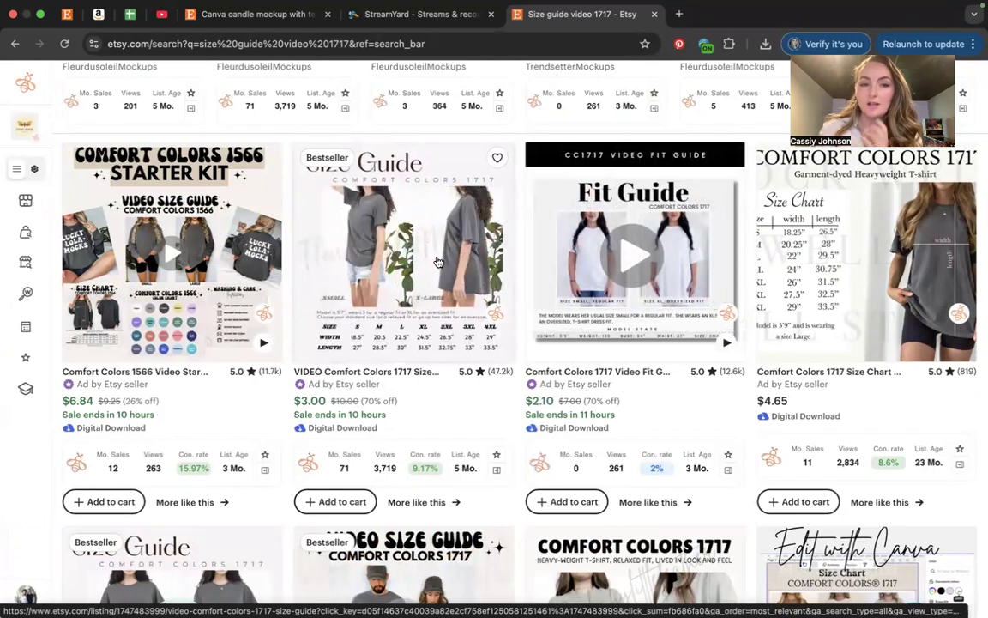
scroll(369, 147, "up", 5)
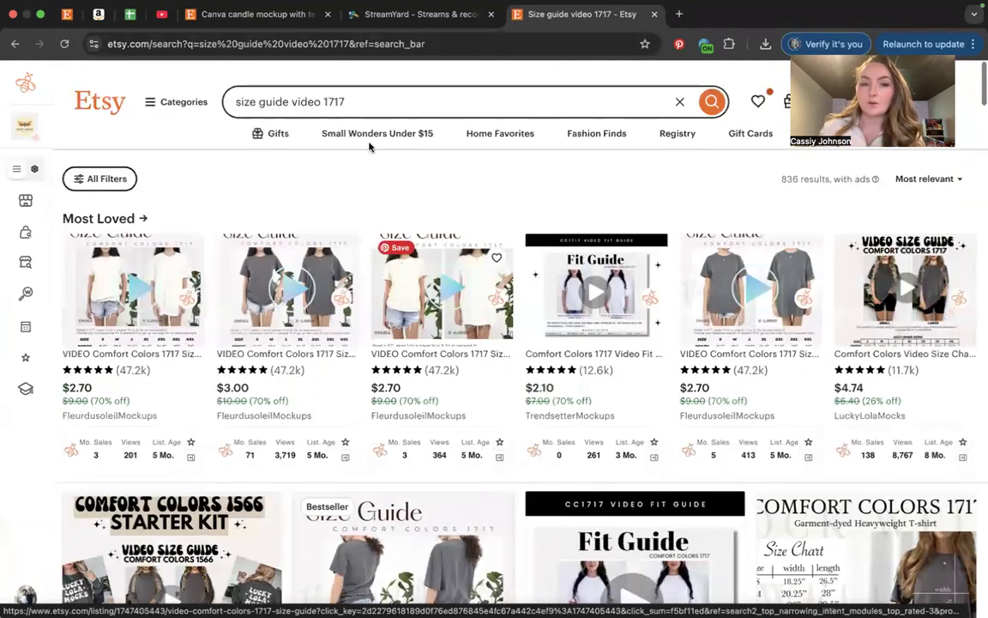
left_click_drag(348, 84, 235, 84)
Search Etsy for 'shirt' and start scrolling through the results.
type("shirt")
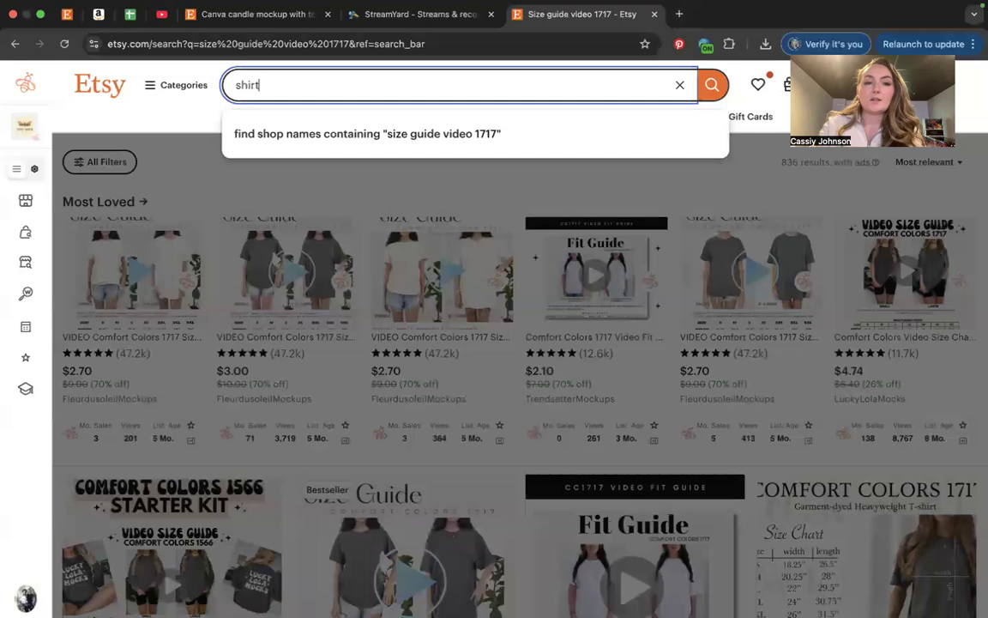
key("Return")
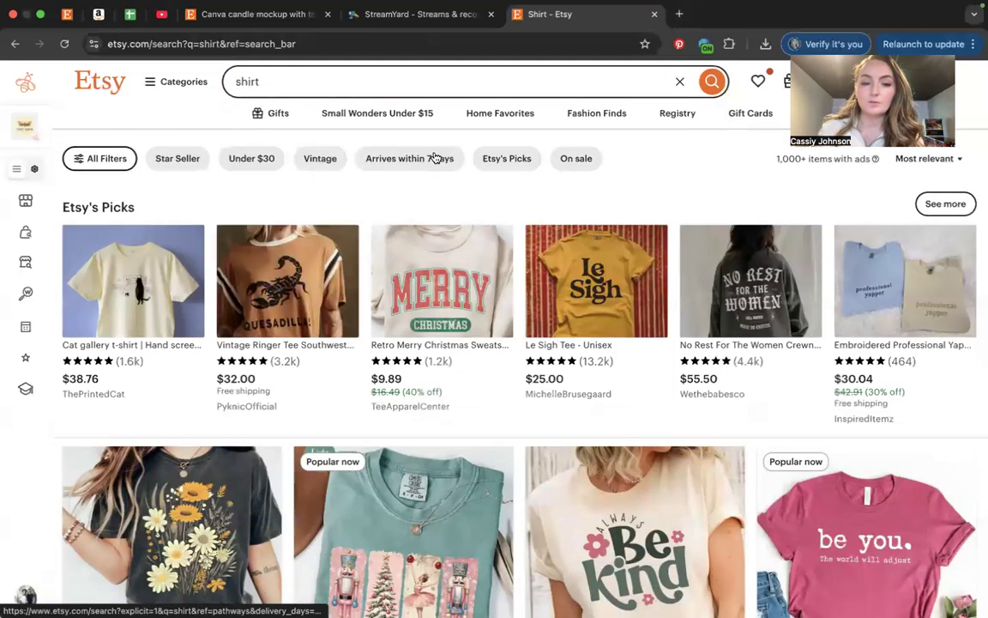
scroll(420, 215, "down", 4)
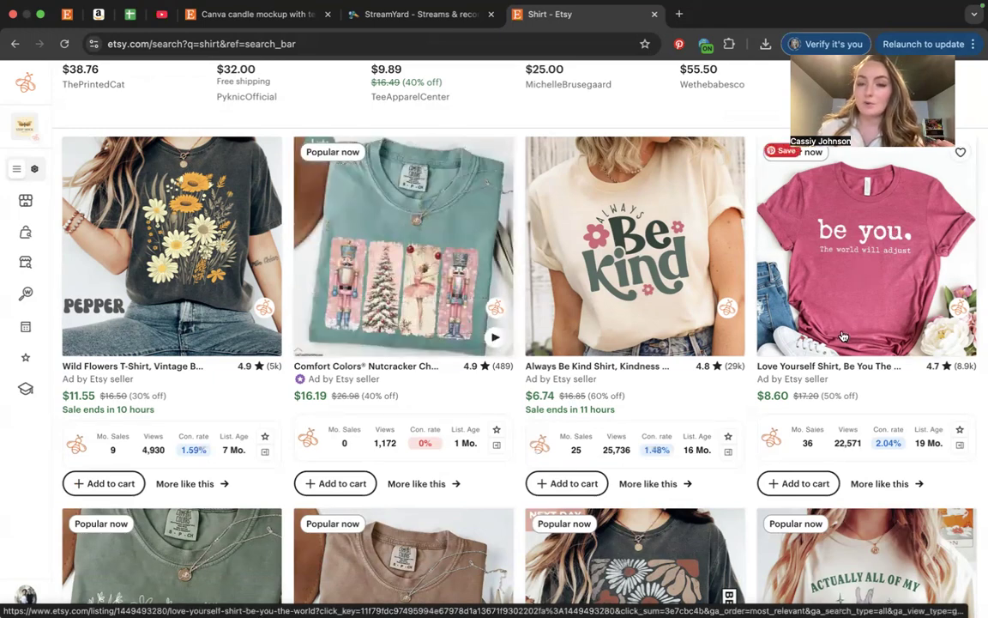
scroll(776, 189, "up", 1)
scroll(777, 189, "down", 1)
scroll(776, 189, "down", 5)
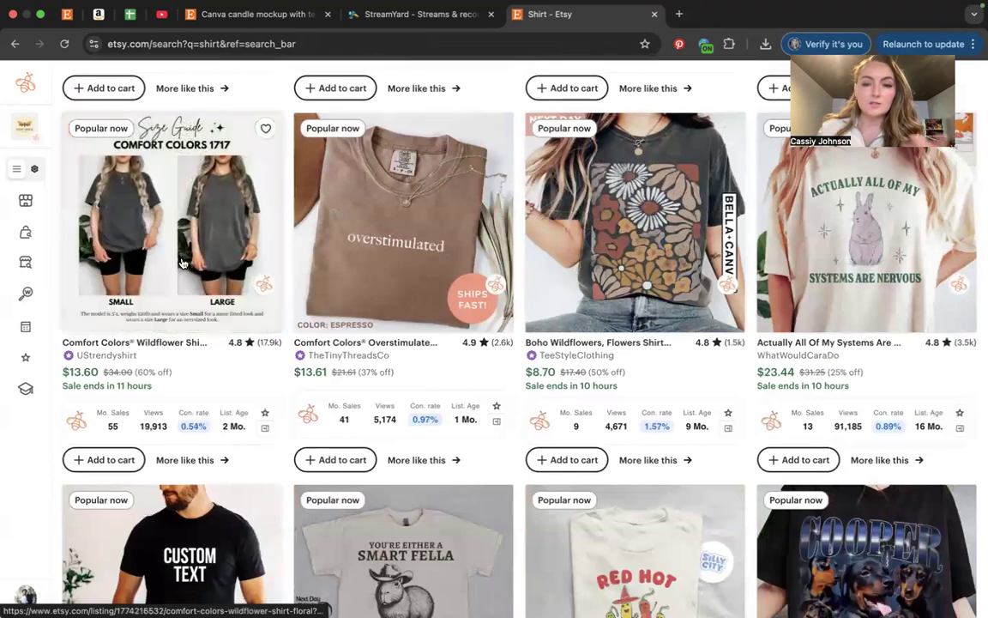
Scroll further down the shirt results, then switch back to Simply Listed in Safari.
scroll(388, 262, "down", 3)
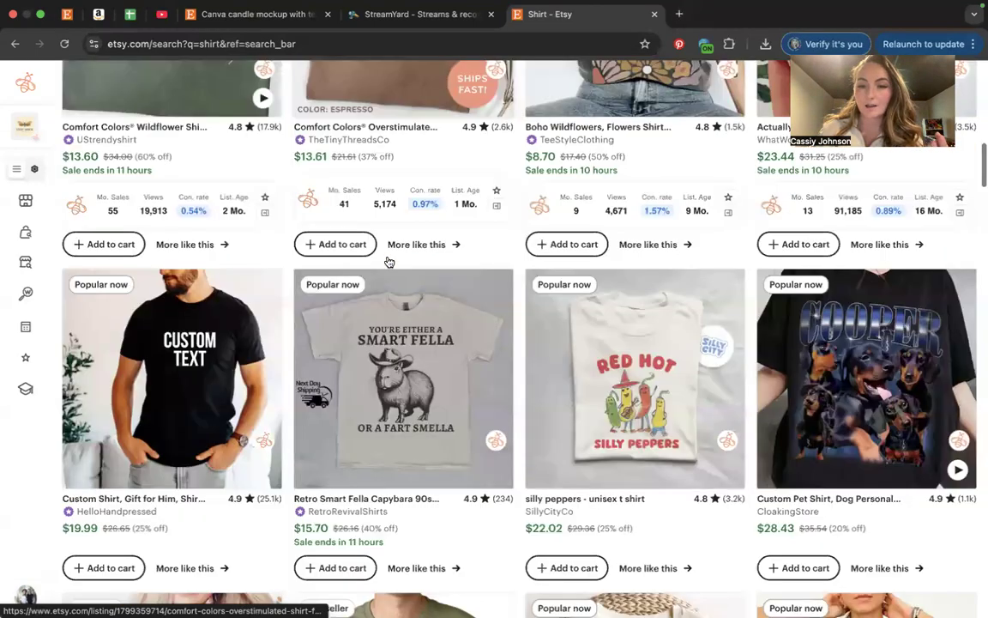
scroll(388, 262, "down", 2)
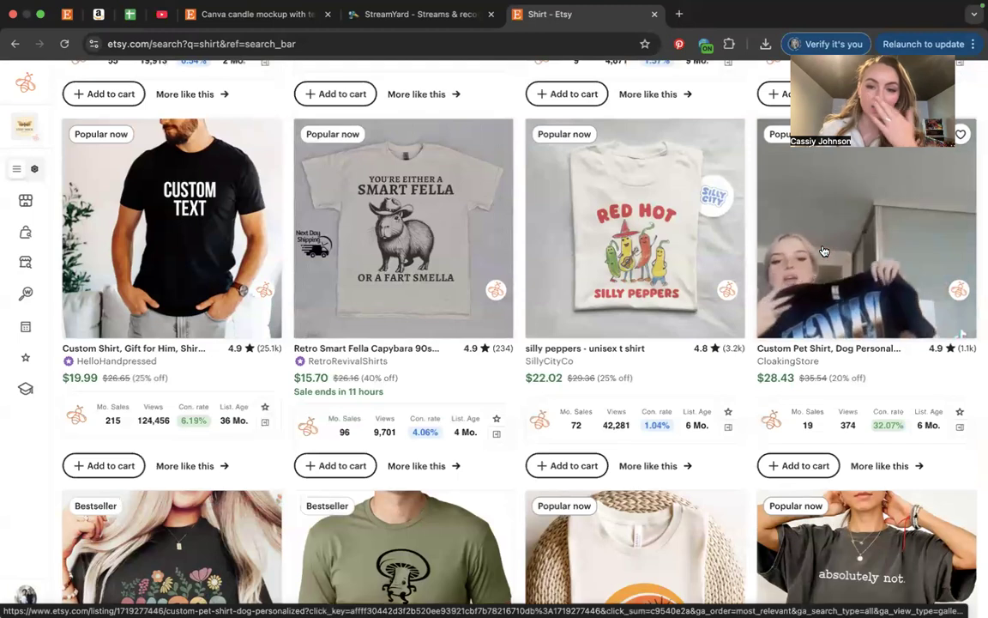
scroll(823, 251, "down", 1)
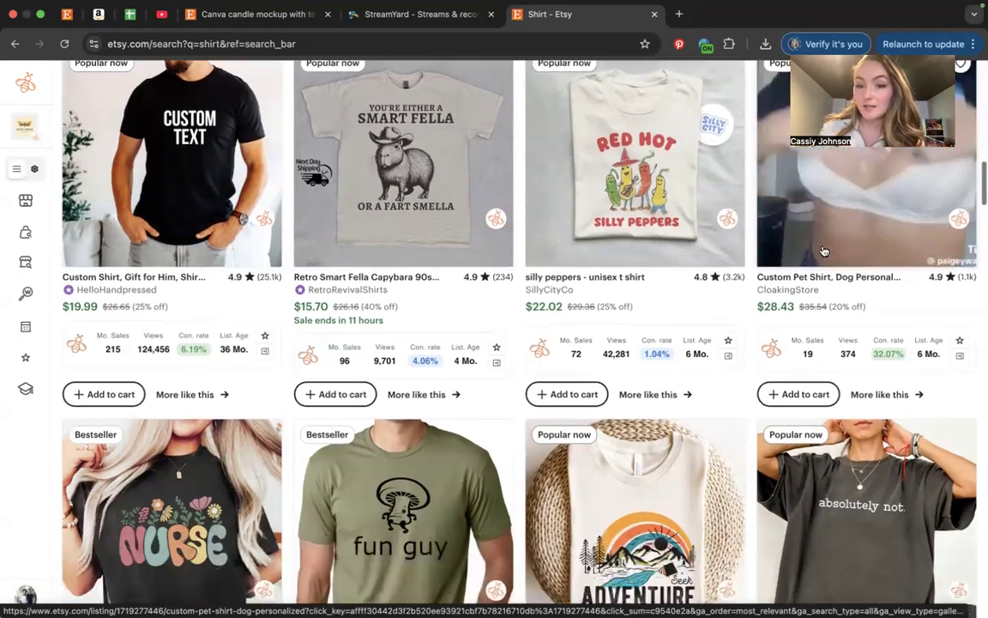
scroll(824, 251, "down", 3)
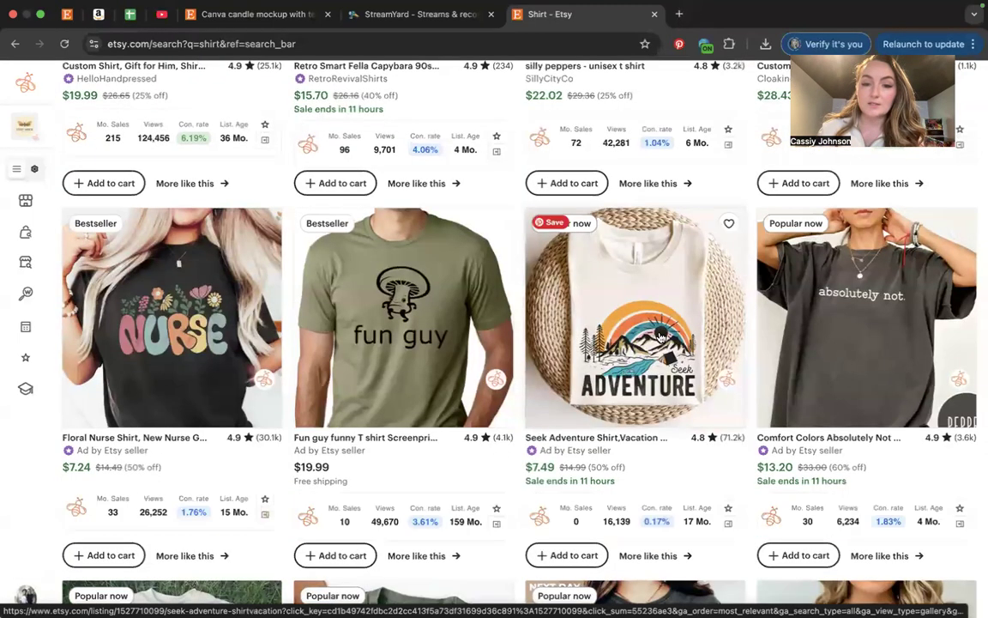
scroll(620, 283, "down", 3)
scroll(620, 283, "down", 3)
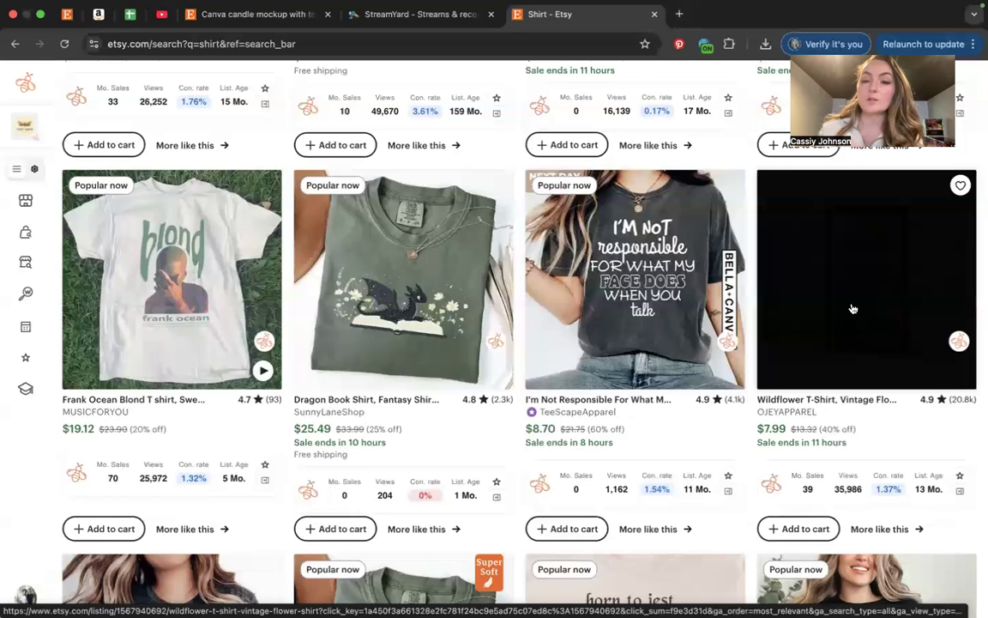
scroll(854, 309, "down", 3)
scroll(854, 308, "down", 2)
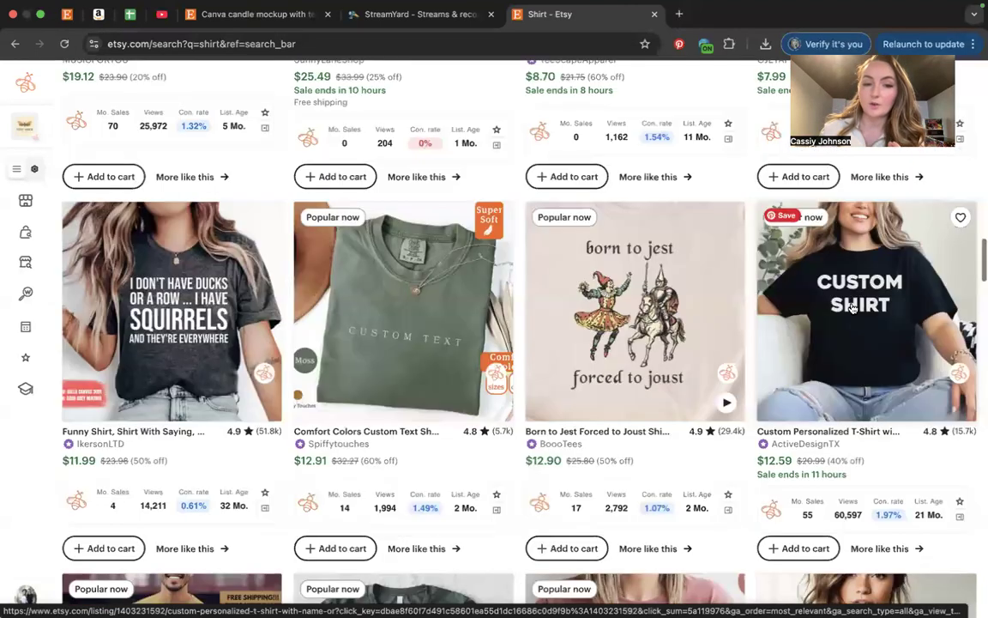
mouse_move(376, 611)
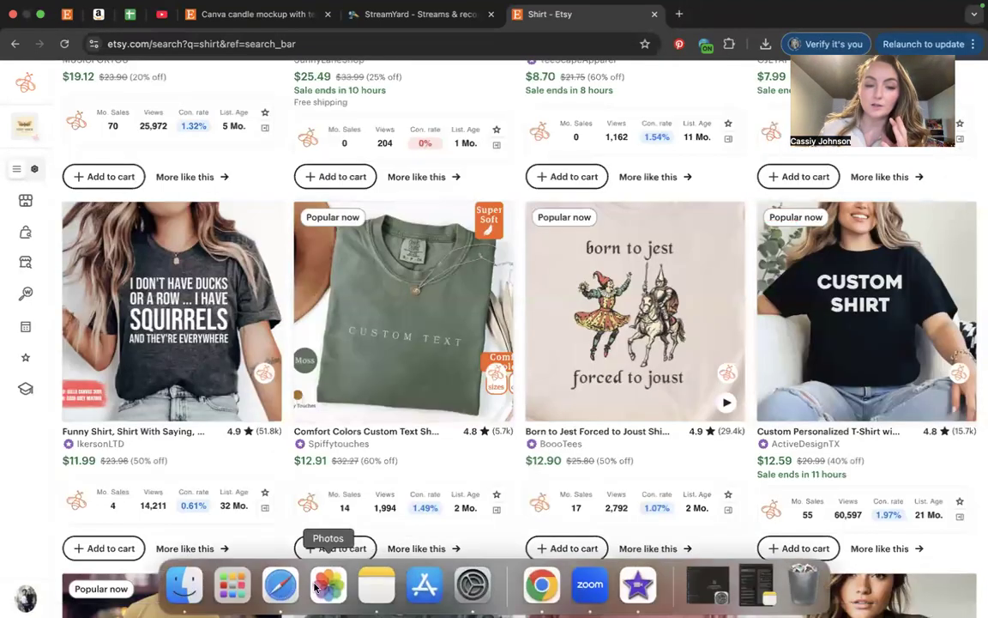
left_click(281, 611)
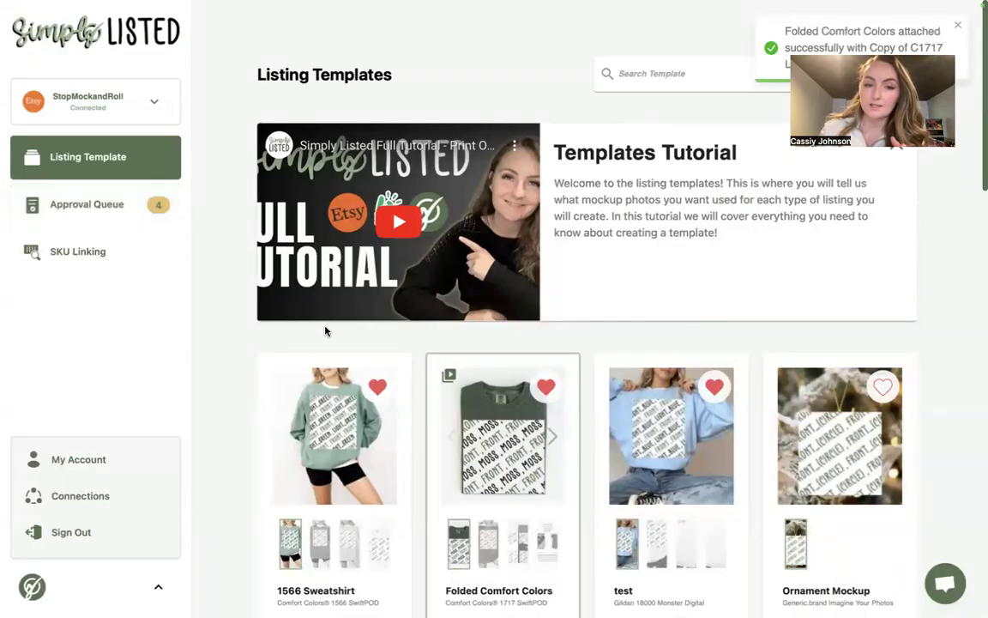
Open the Approval Queue and cycle the Folded Comfort Colors card's mockups through to its Size Guide.
left_click(129, 211)
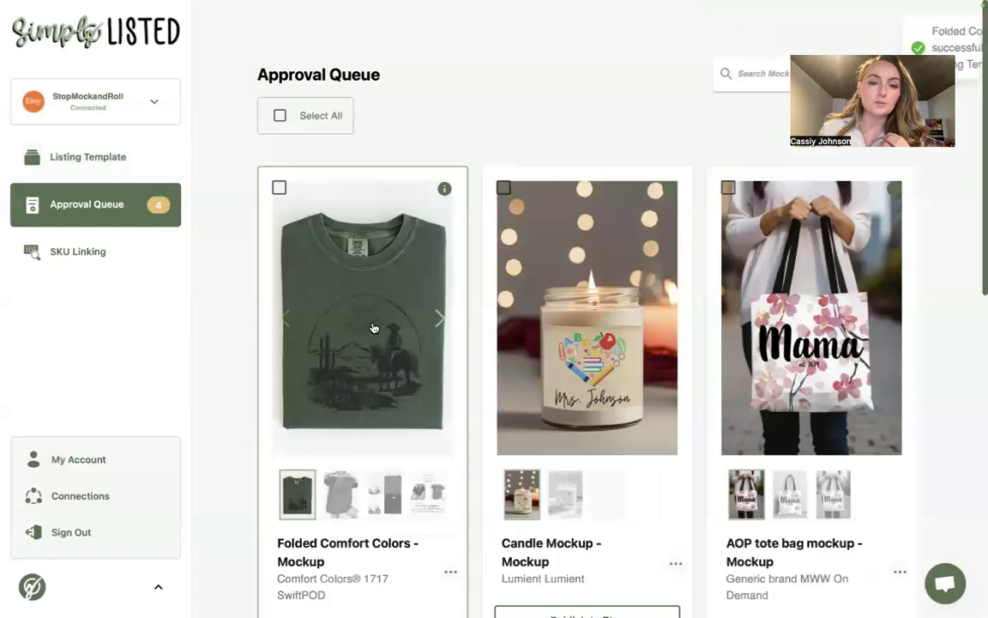
scroll(377, 331, "down", 3)
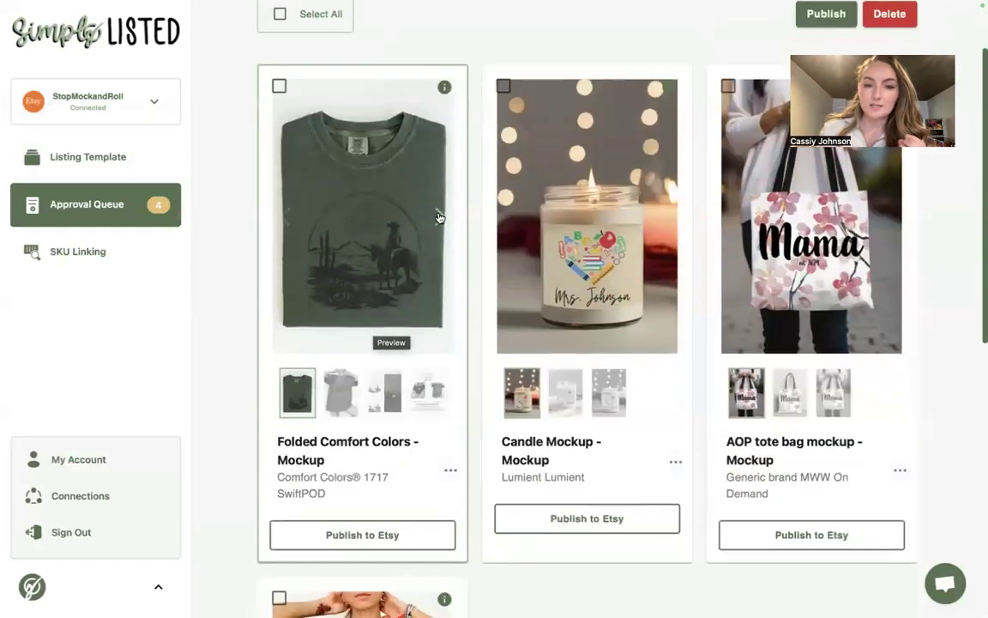
left_click(438, 217)
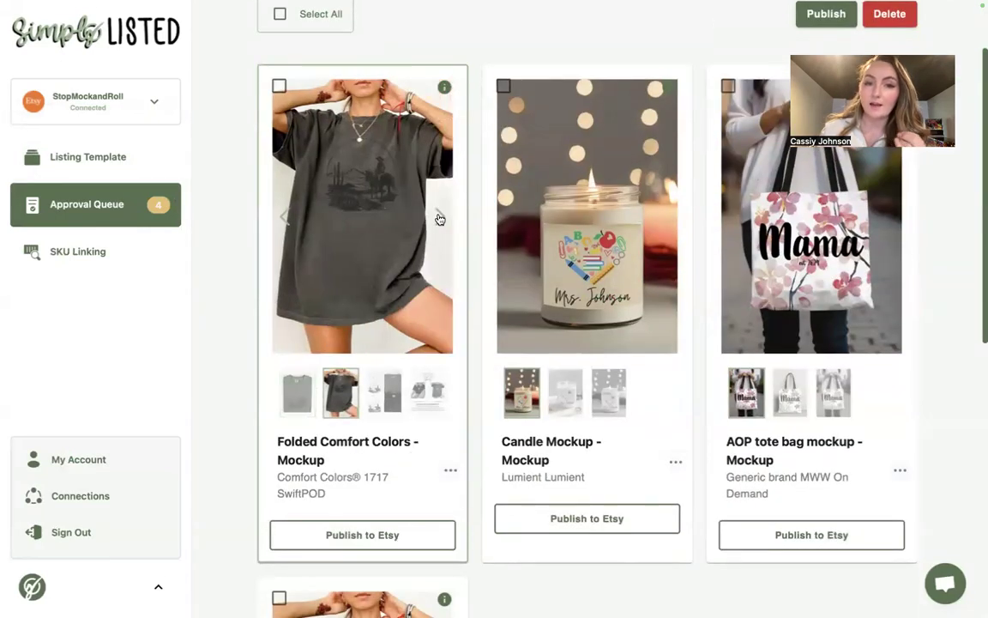
left_click(439, 217)
left_click(438, 217)
left_click(438, 217)
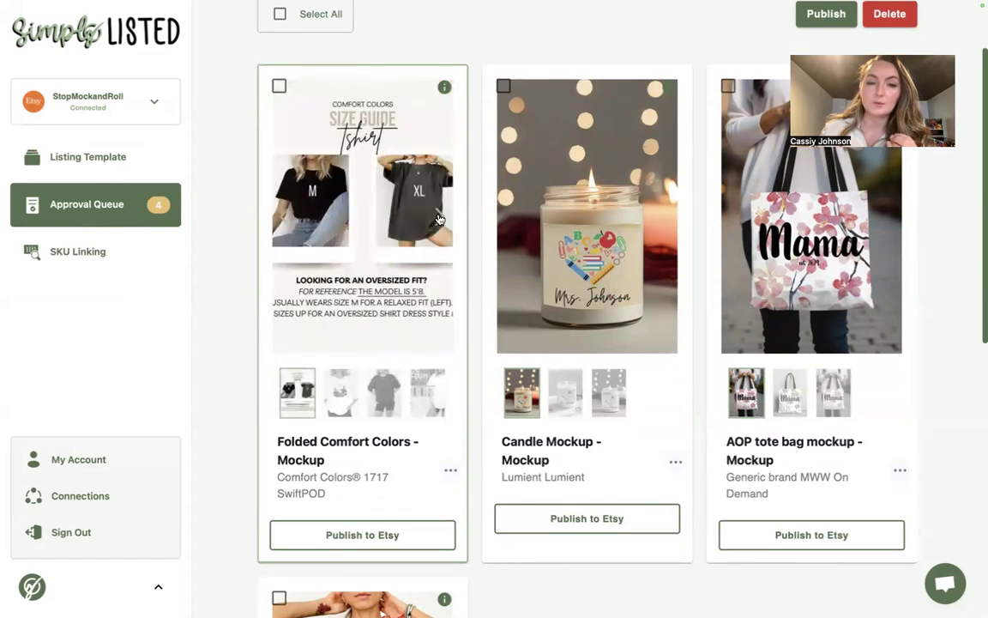
left_click(438, 217)
left_click(439, 217)
left_click(438, 217)
left_click(439, 217)
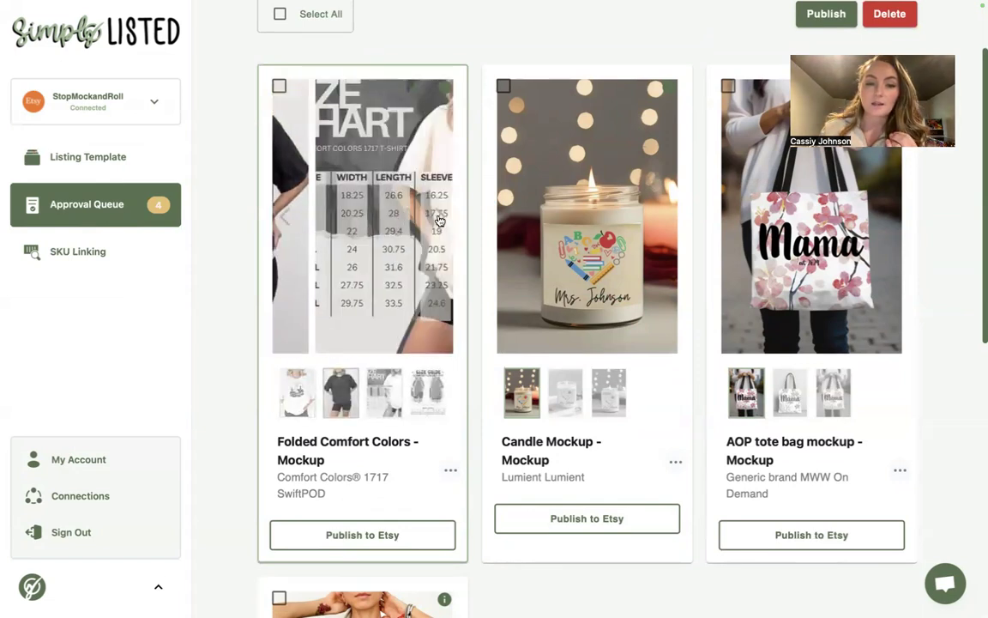
left_click(439, 217)
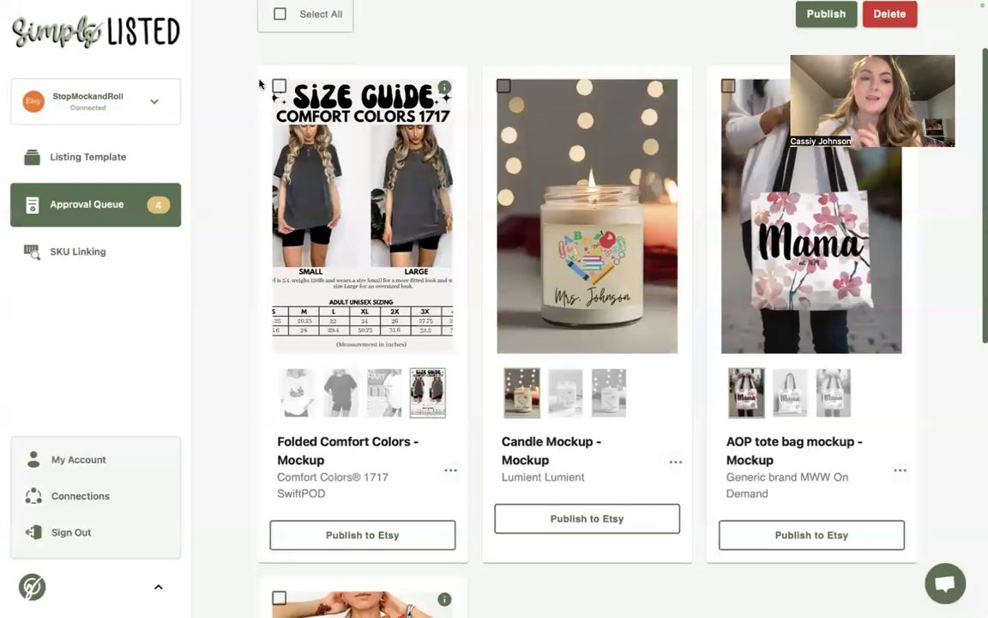
Return to Listing Templates and open the options menu on the CC Multi Item Mockups card.
left_click(153, 151)
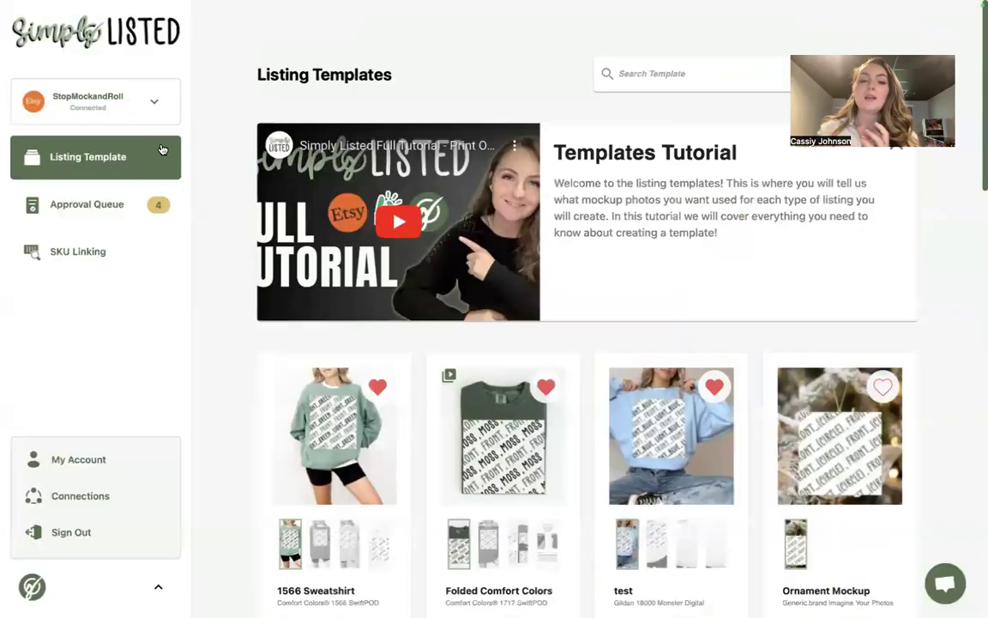
scroll(185, 413, "down", 3)
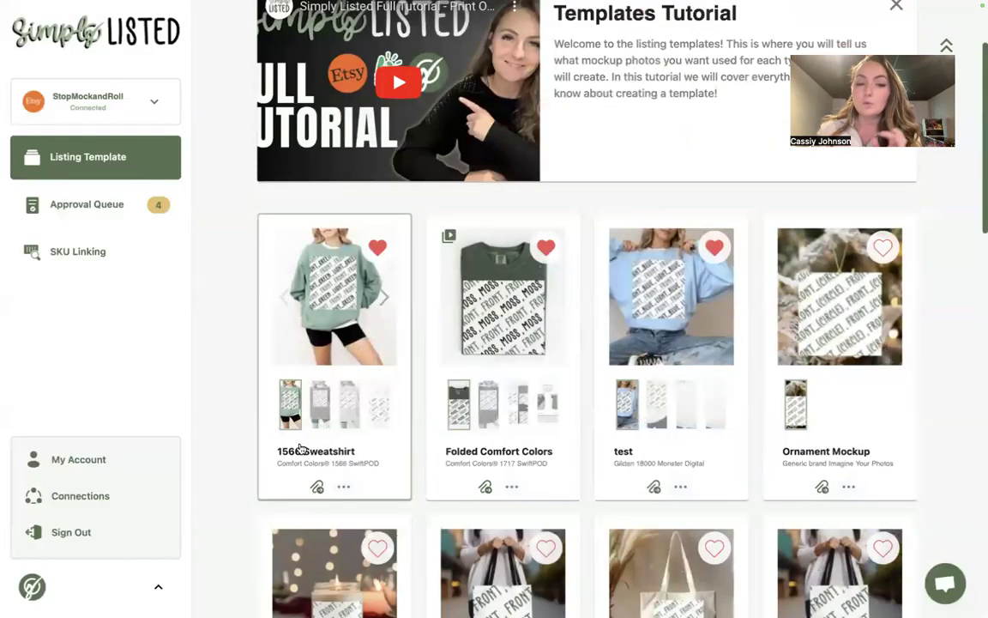
scroll(300, 447, "down", 10)
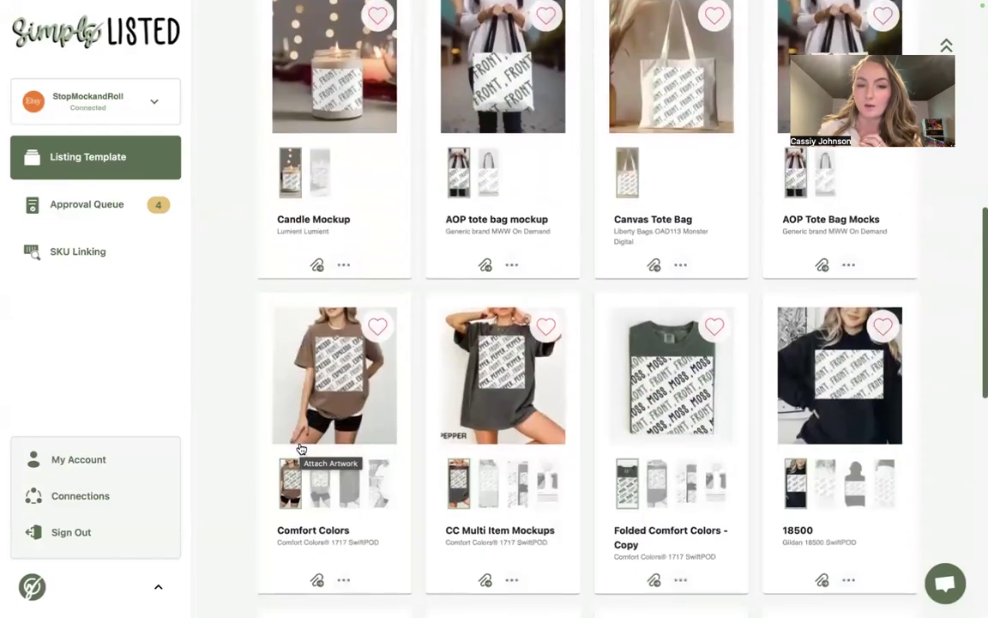
scroll(300, 448, "down", 3)
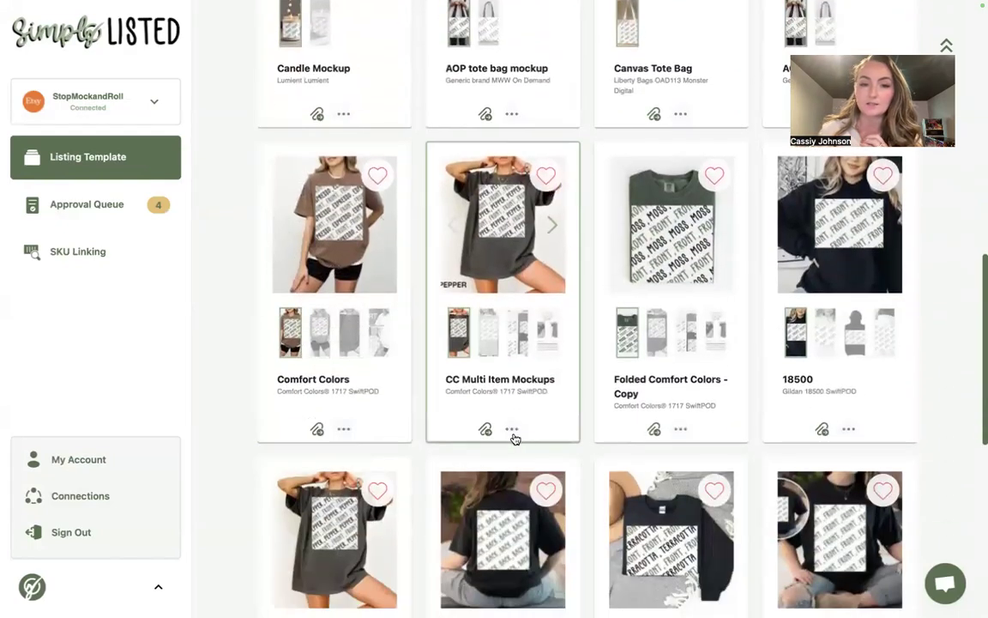
left_click(512, 429)
Edit the CC Multi Item Mockups template and bring up page 1's options.
left_click(461, 246)
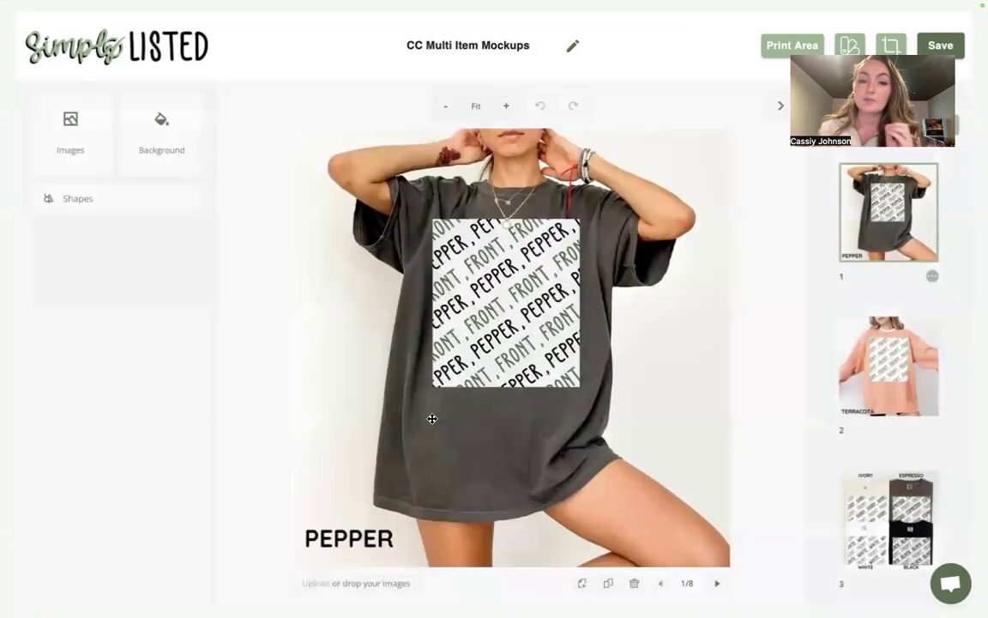
mouse_move(854, 339)
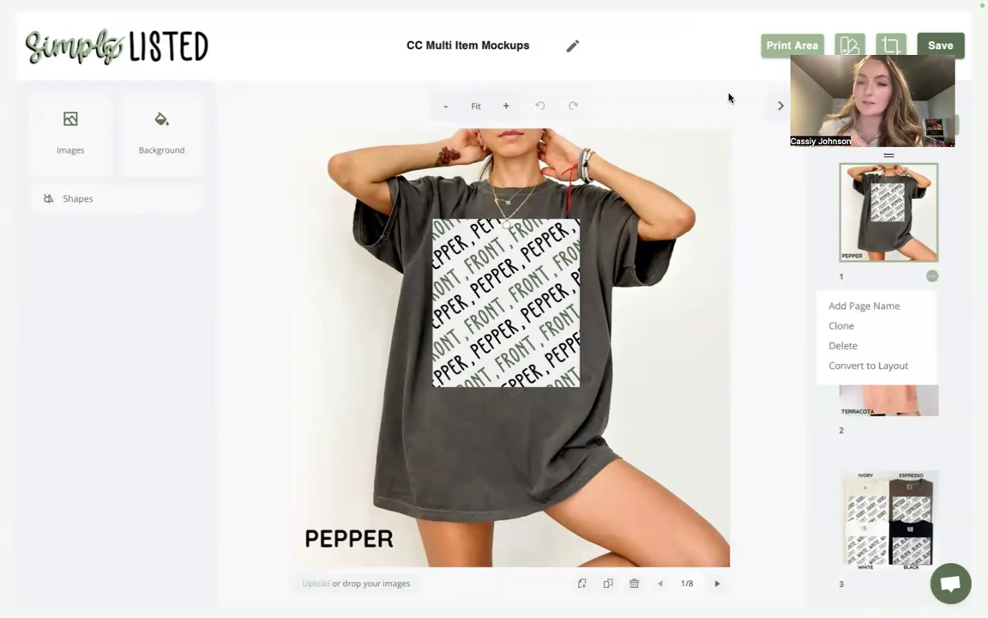
Give page 1, the Pepper mockup, the page name 'ignorevideo'.
left_click(871, 308)
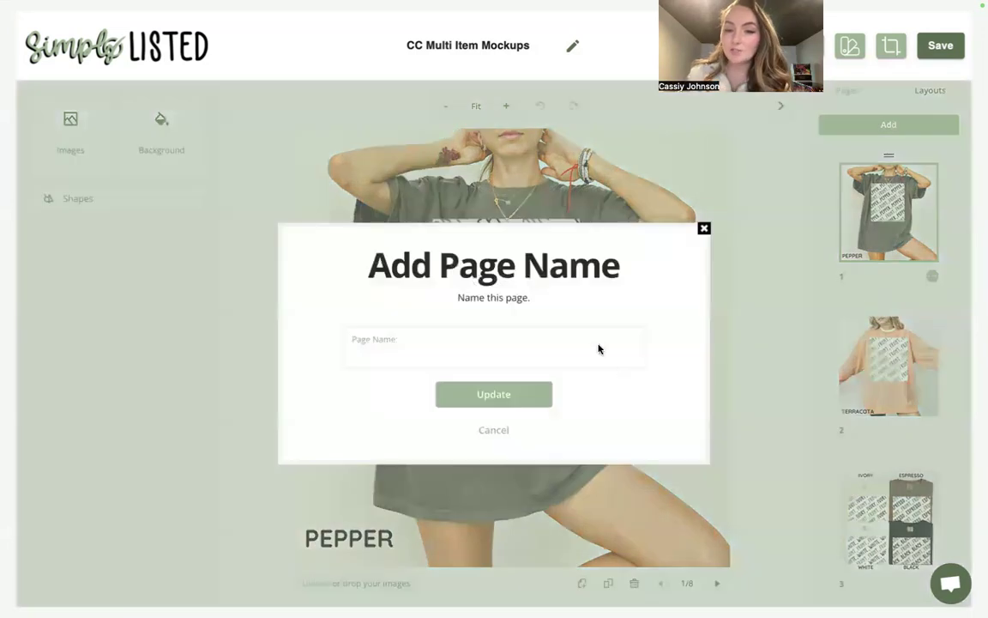
type("ignorev")
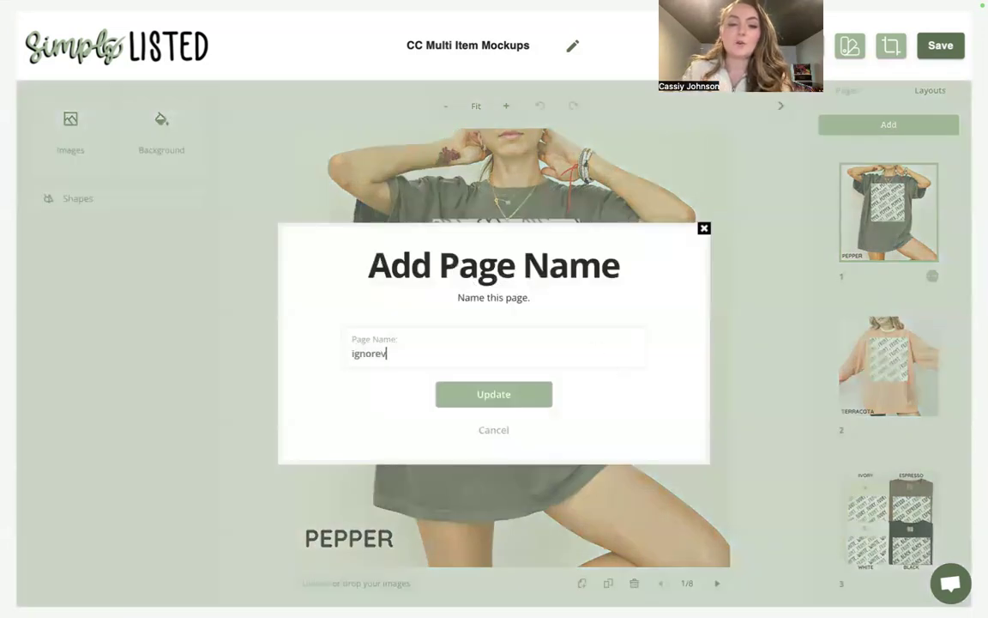
type("ideo")
left_click(481, 396)
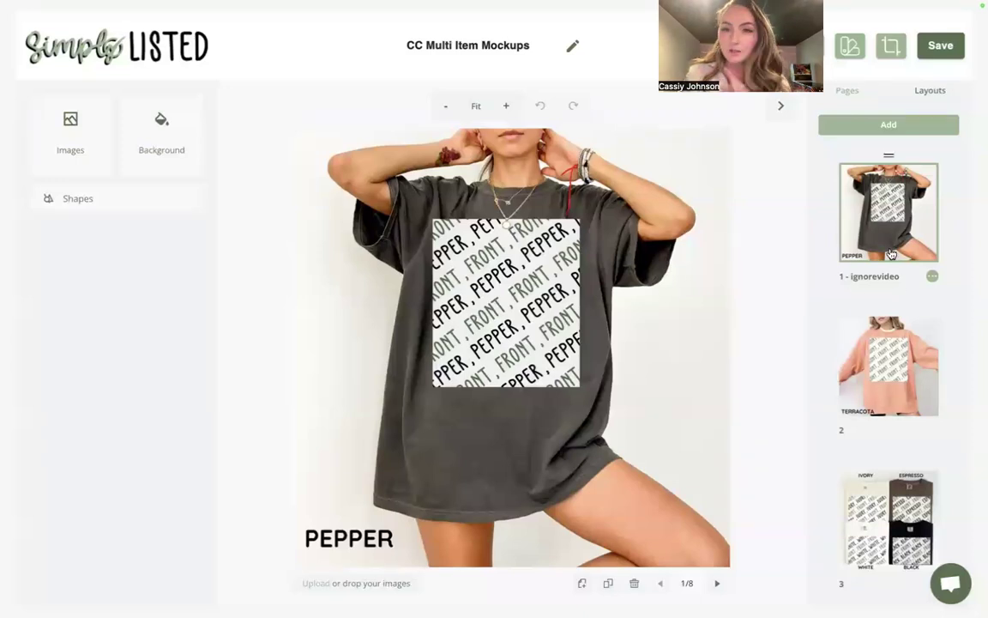
Name page 7 'ignorevideo', then exit the CC Multi Item Mockups editor, confirming Leave Page.
scroll(890, 253, "down", 6)
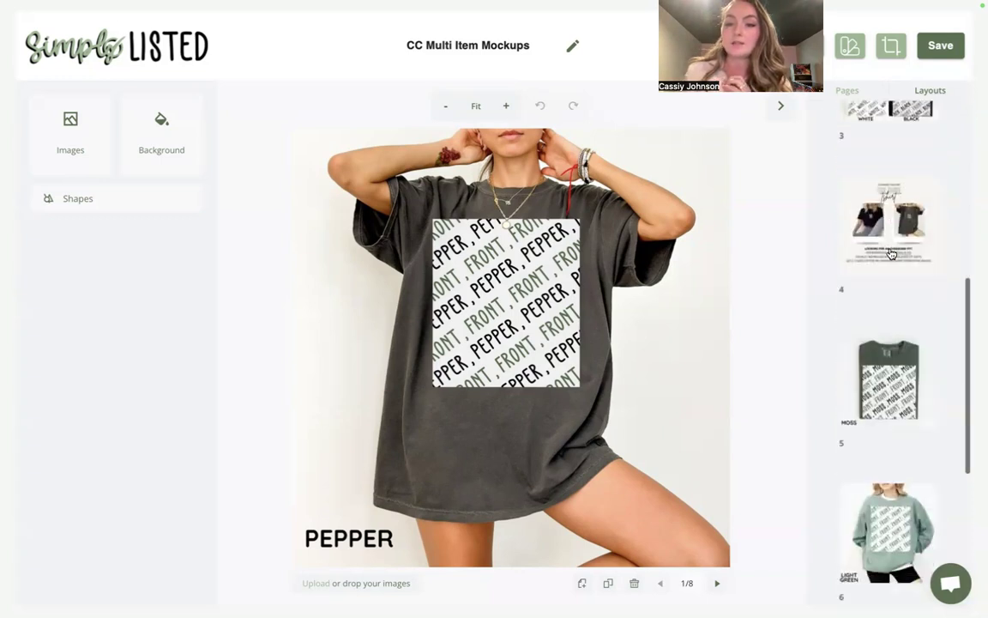
scroll(890, 253, "down", 3)
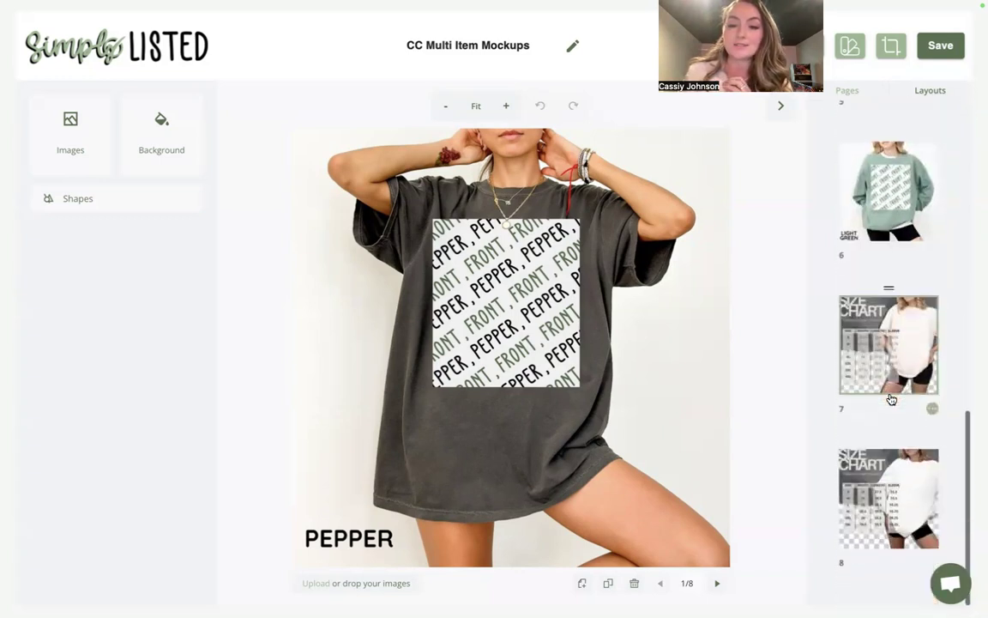
left_click(932, 413)
left_click(865, 443)
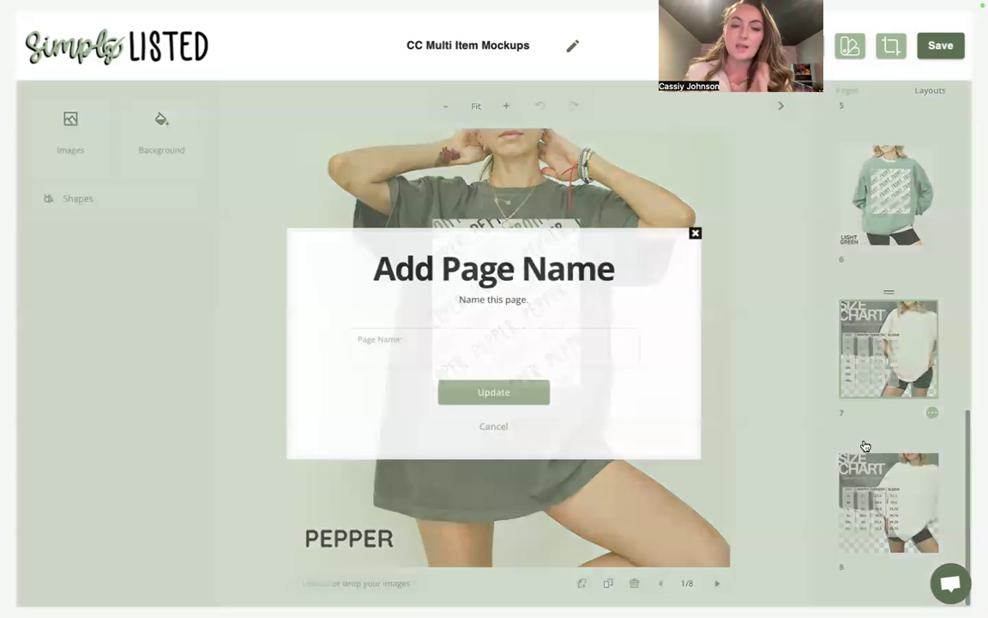
left_click(615, 353)
type("ignorevideo")
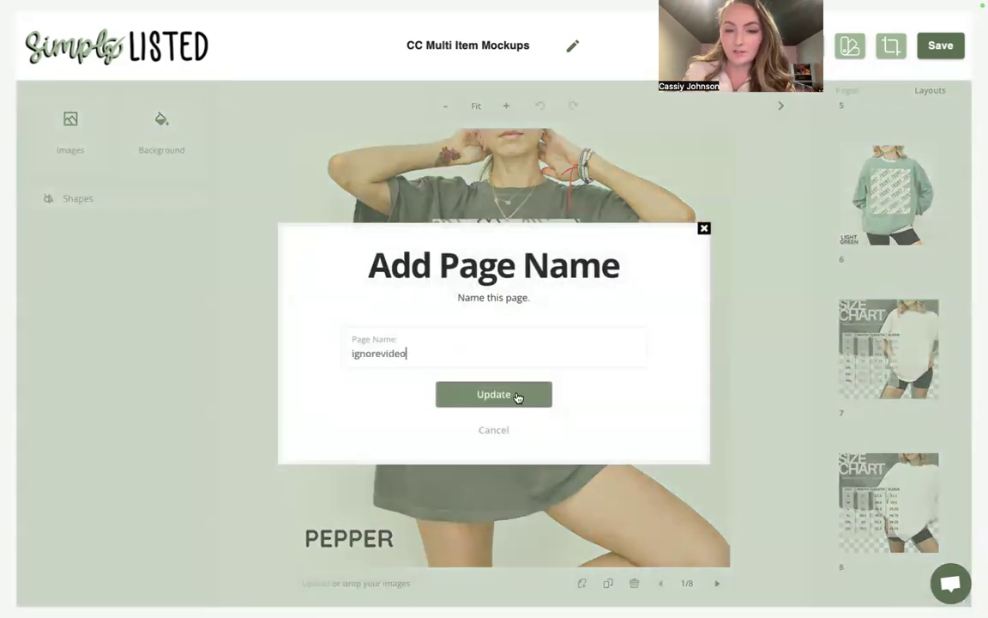
left_click(488, 396)
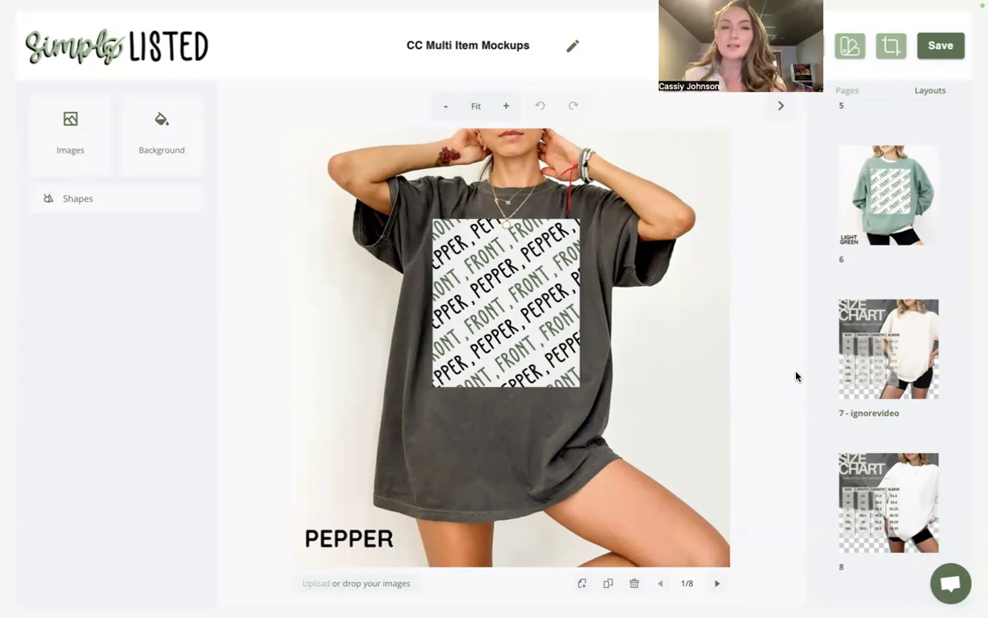
left_click(152, 43)
left_click(581, 342)
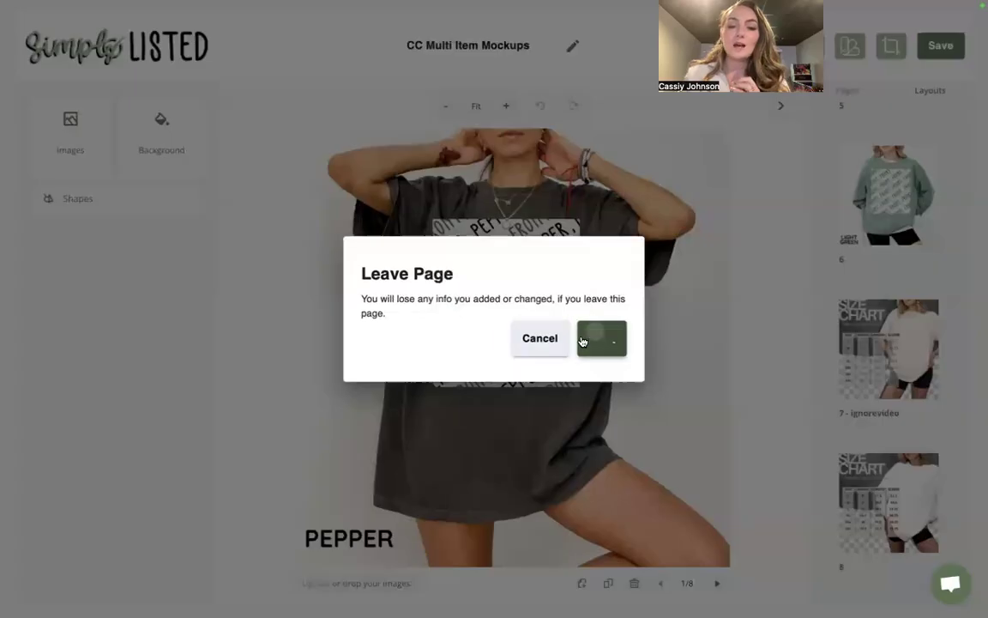
scroll(625, 222, "down", 1)
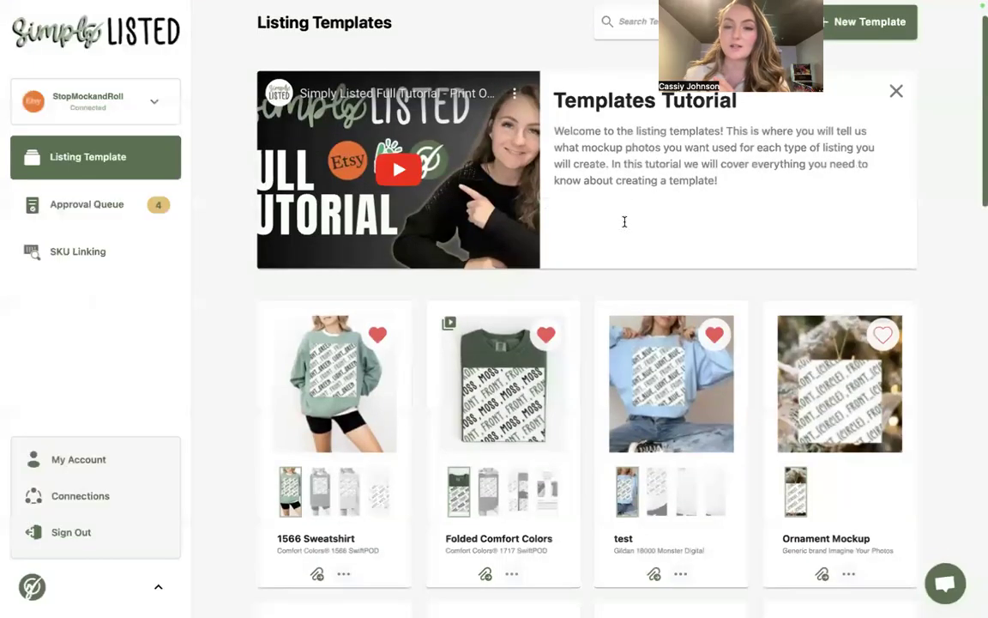
scroll(624, 221, "down", 5)
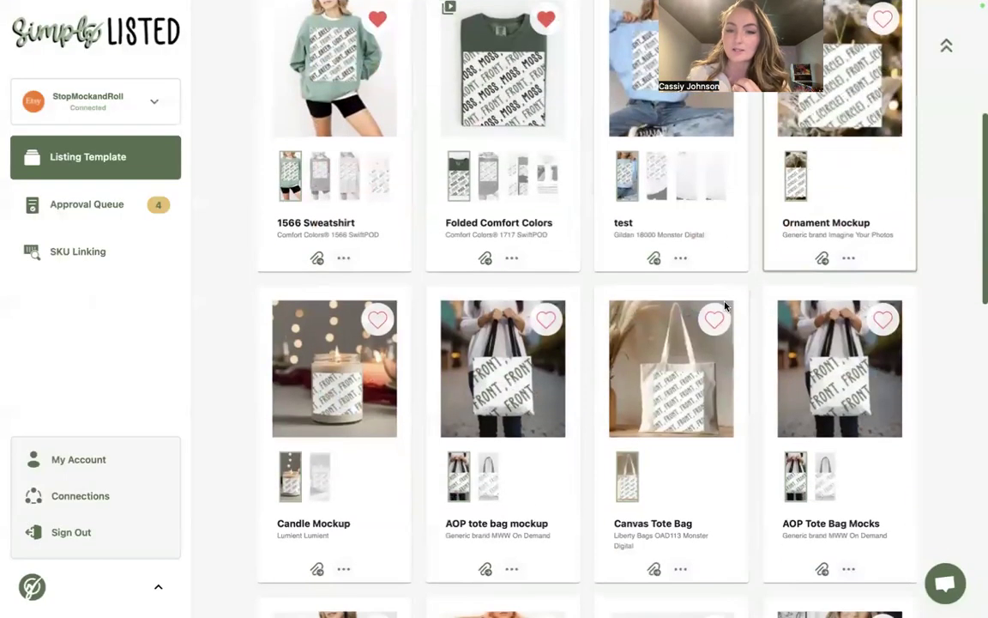
scroll(669, 369, "down", 2)
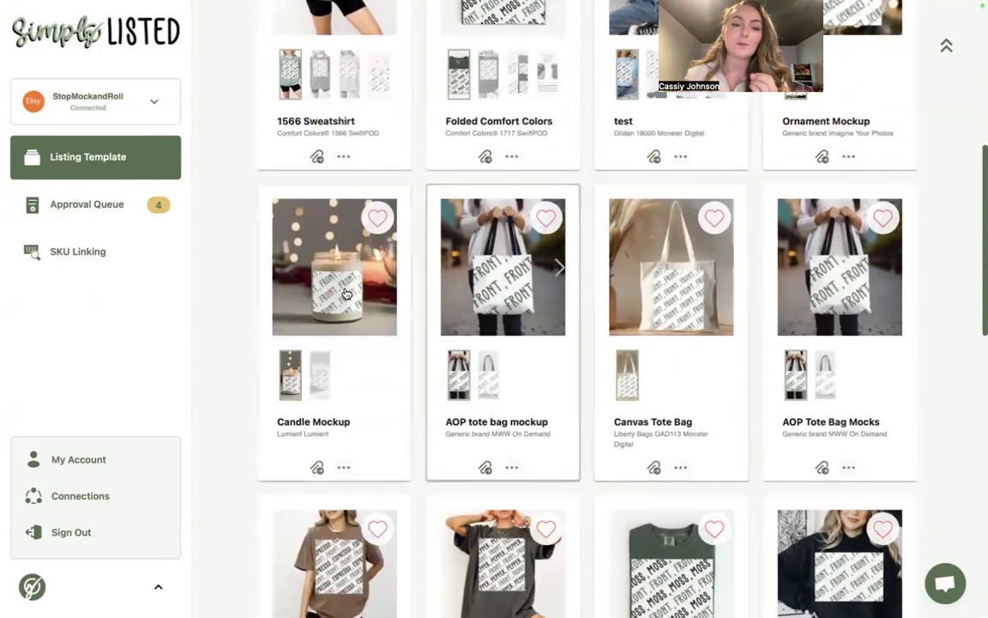
scroll(346, 294, "down", 7)
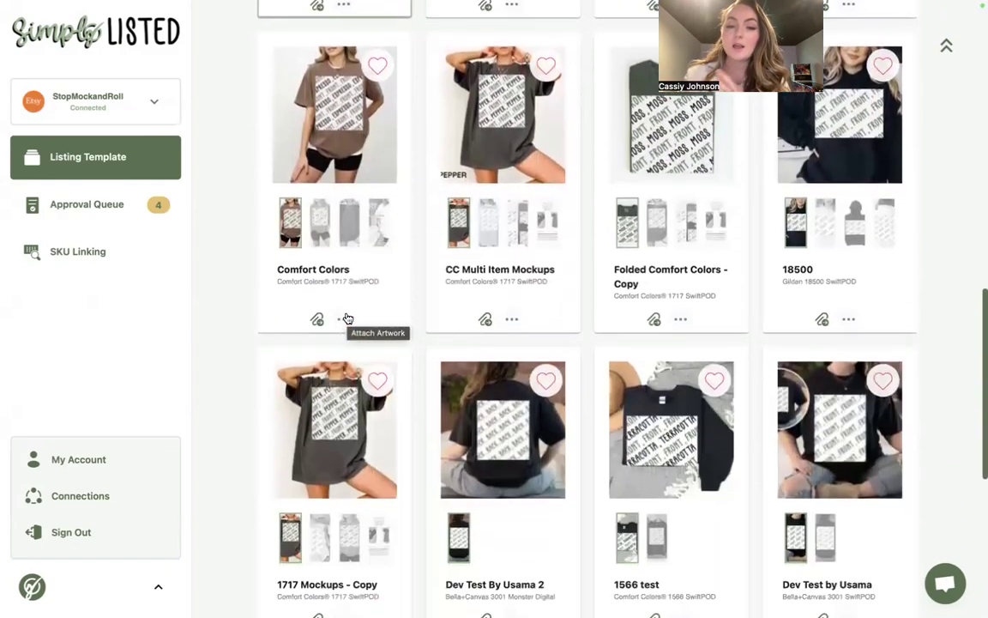
scroll(347, 319, "down", 8)
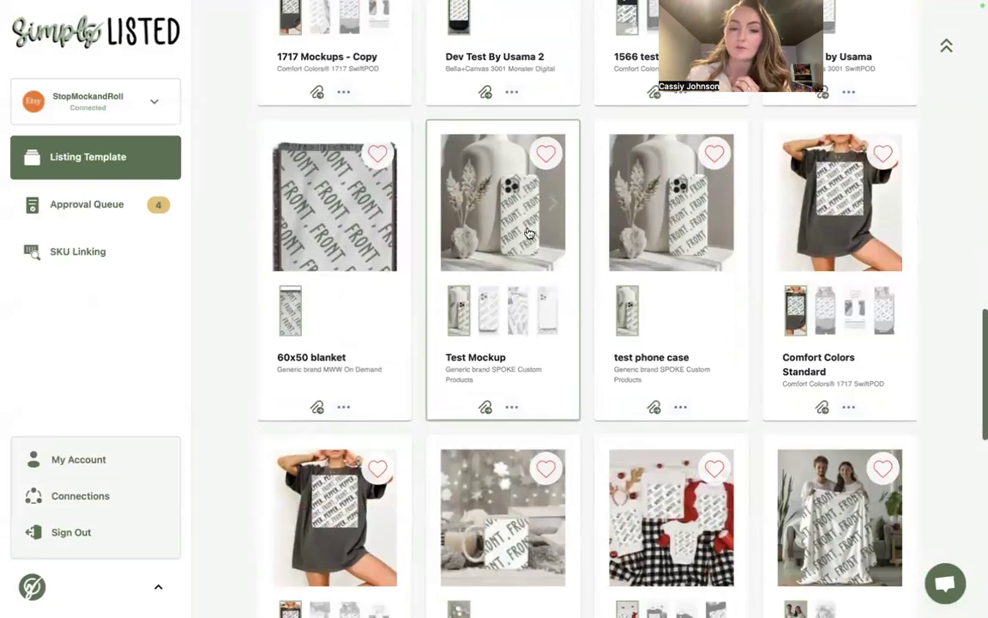
scroll(529, 234, "down", 1)
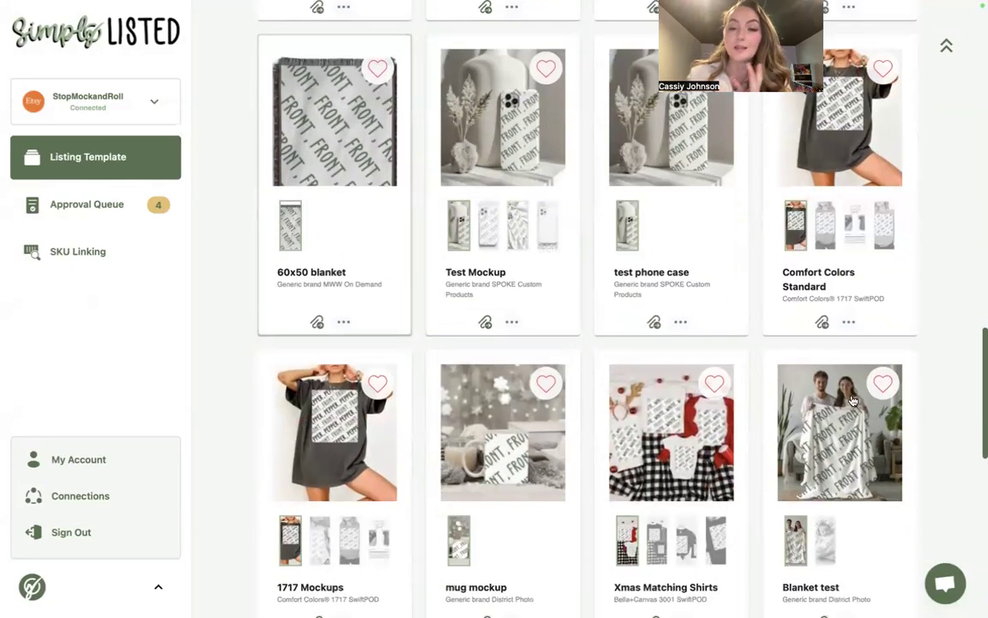
scroll(854, 400, "down", 6)
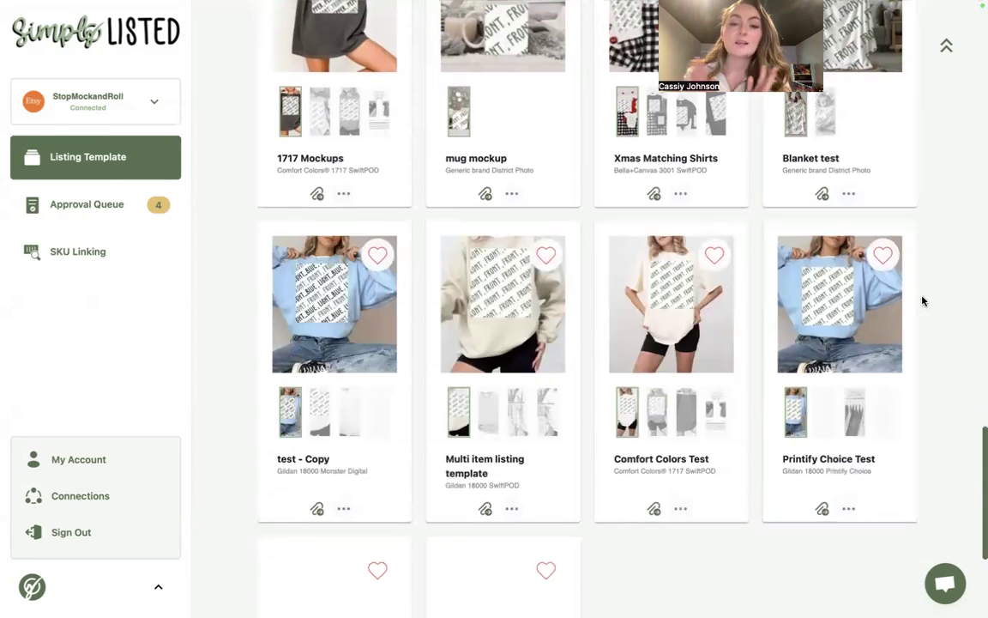